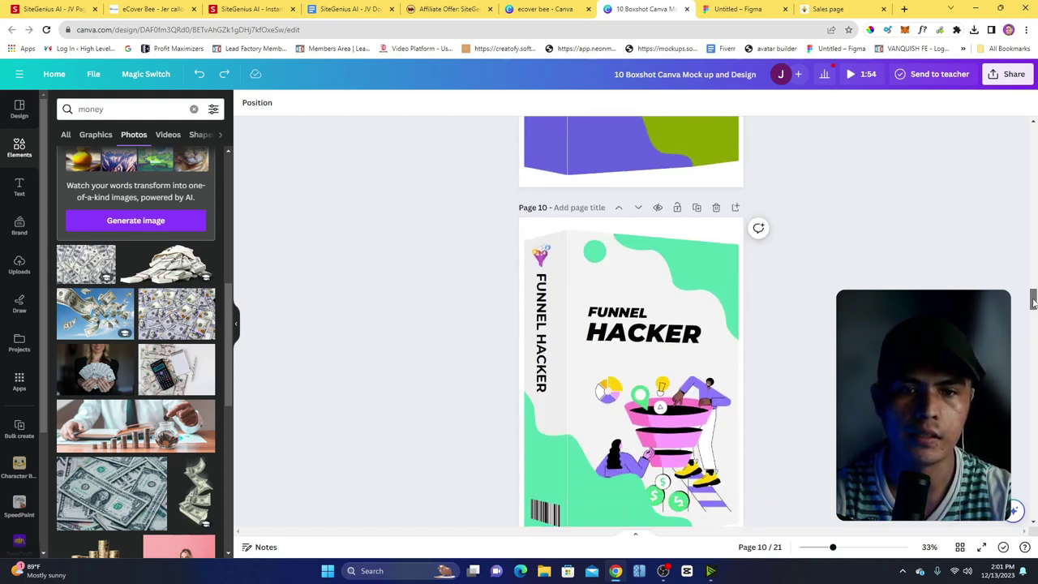
- Scroll the 10 Boxshot design to page 10's finished FUNNEL HACKER box mockup
scroll(690, 252, up, 4)
- Try a green fill on page 9's purple top-right shape, then undo it
click(685, 225)
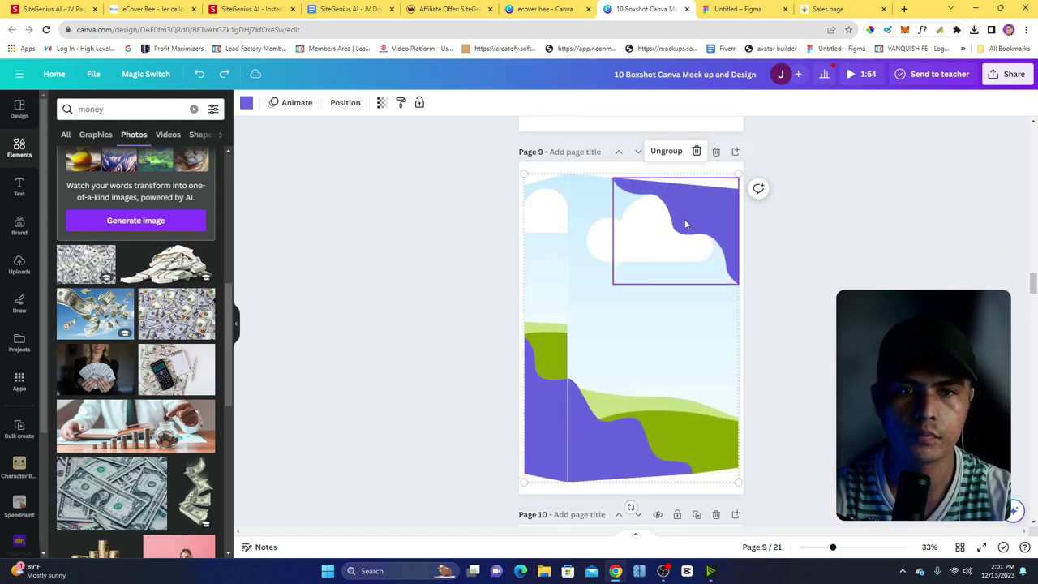
click(246, 103)
click(146, 197)
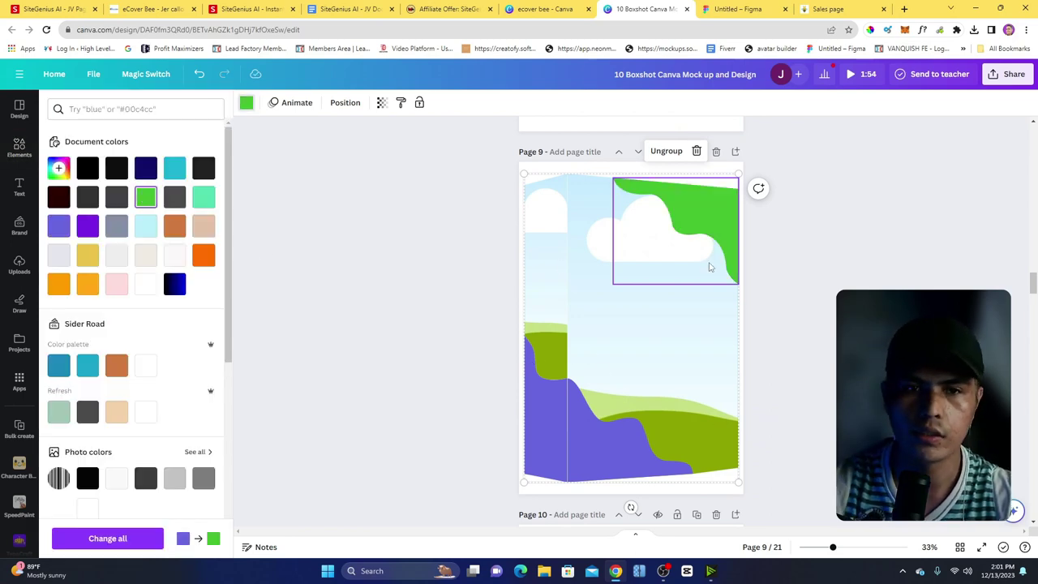
key(ctrl+z)
- Place the money photo into the purple frame, then undo to remove it
click(19, 148)
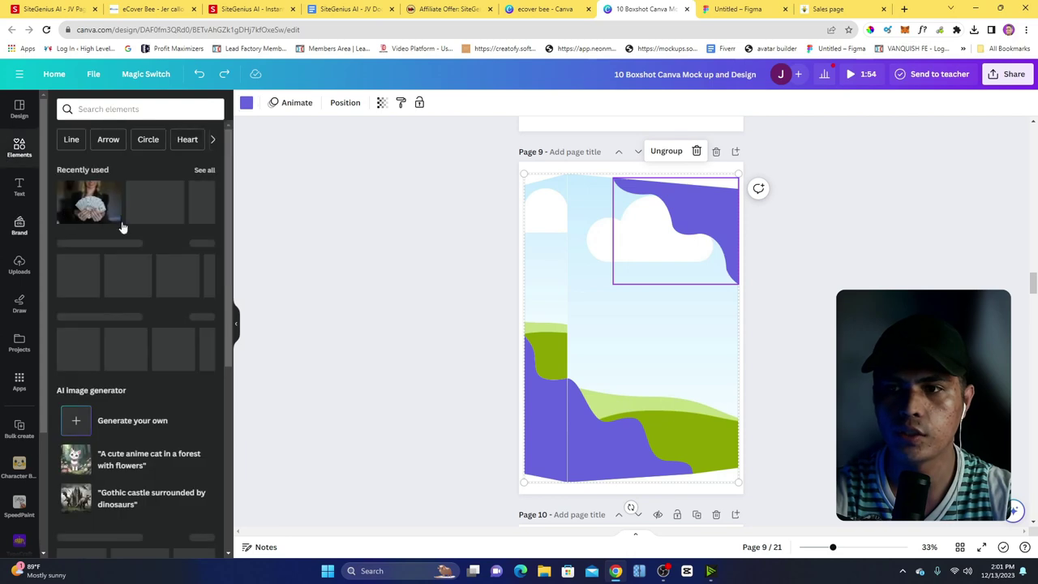
click(90, 202)
drag(628, 324, 690, 212)
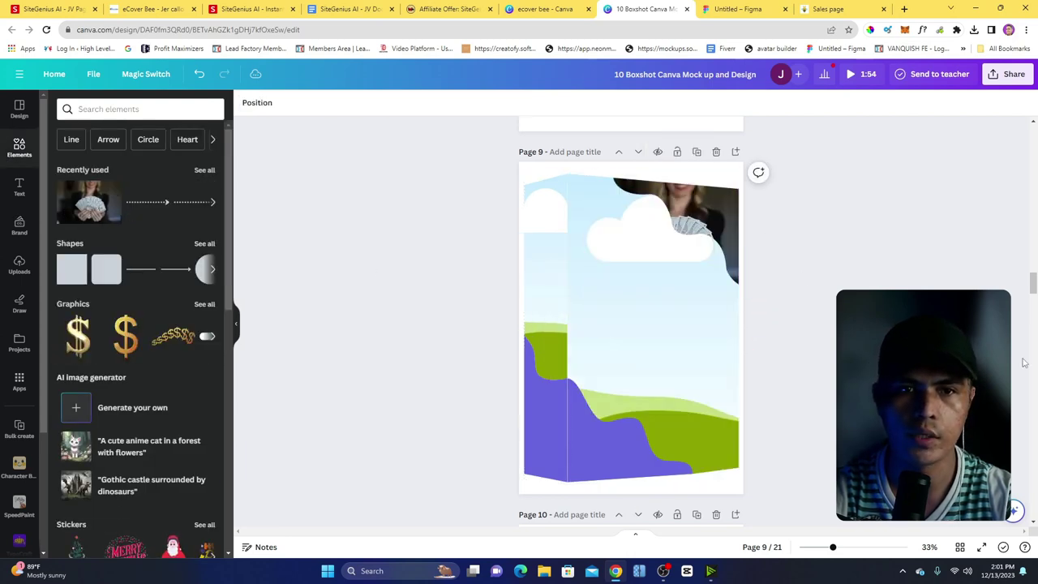
key(ctrl+z)
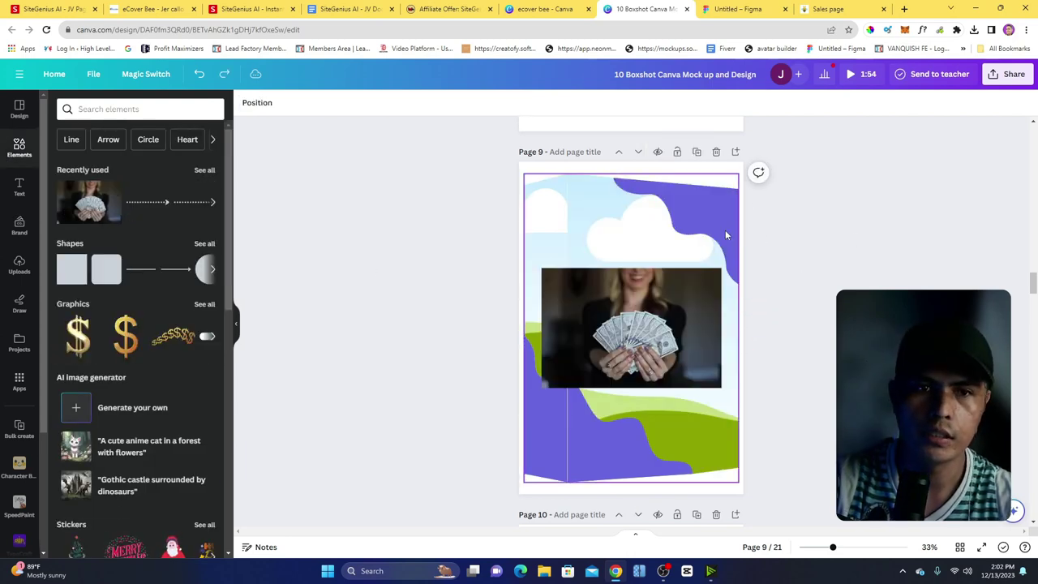
key(ctrl+z)
drag(1033, 284, 1034, 149)
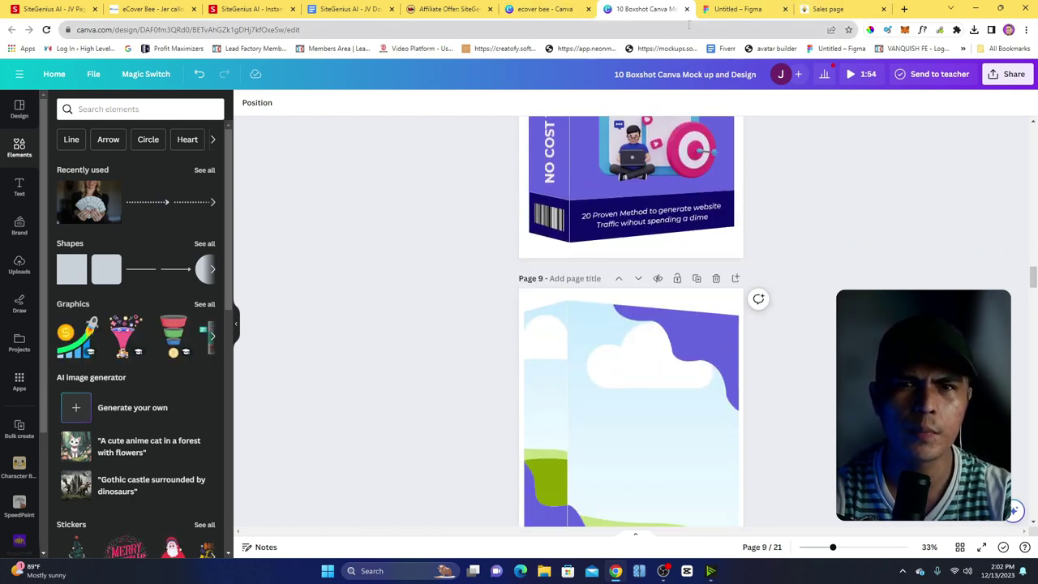
- Highlight the Coloring kids template lines on the sales page, then return to the Canva folder
click(823, 7)
drag(622, 235, 766, 236)
click(580, 235)
drag(565, 228, 809, 230)
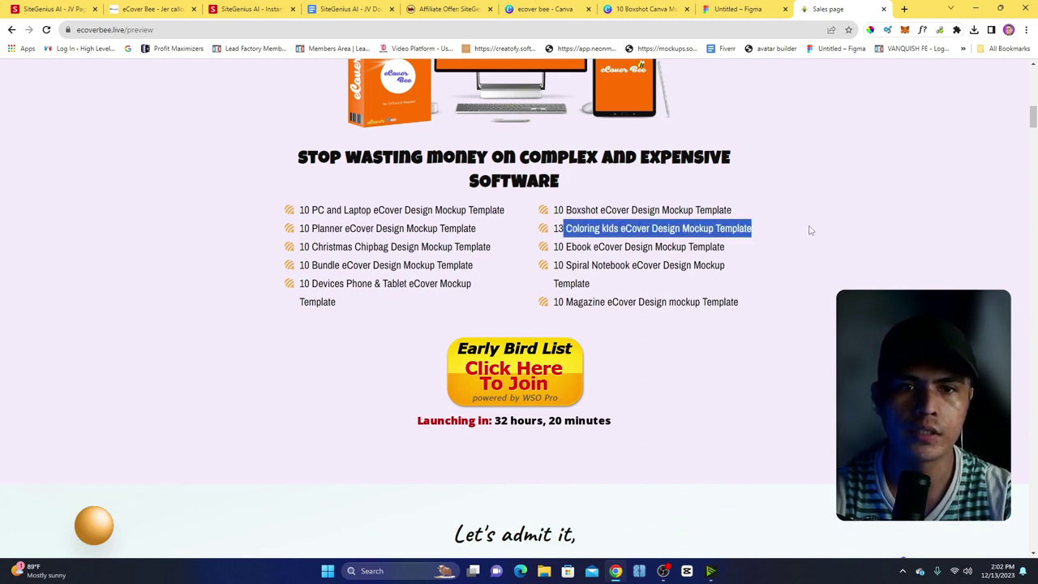
click(547, 230)
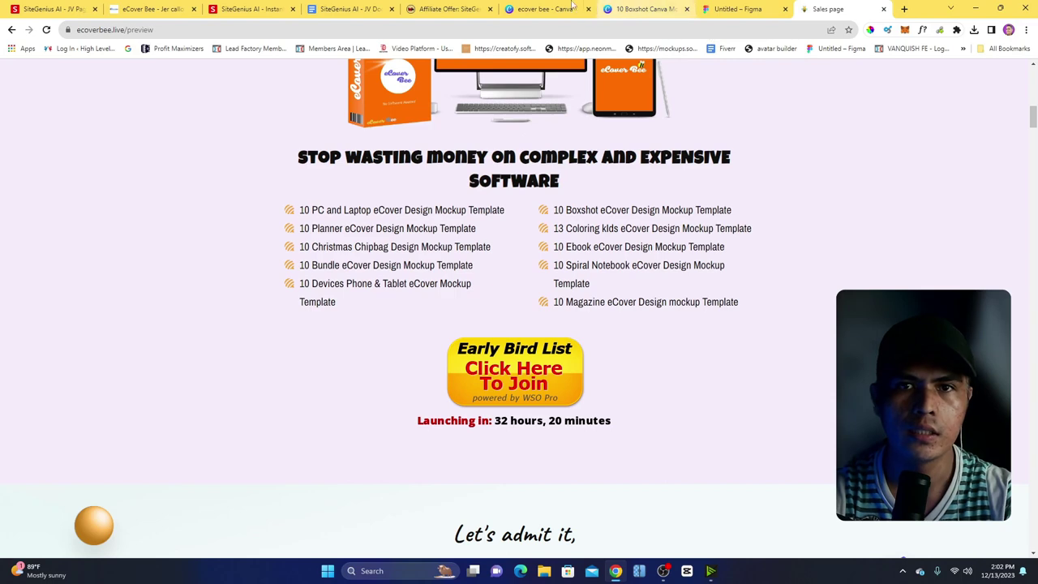
click(506, 8)
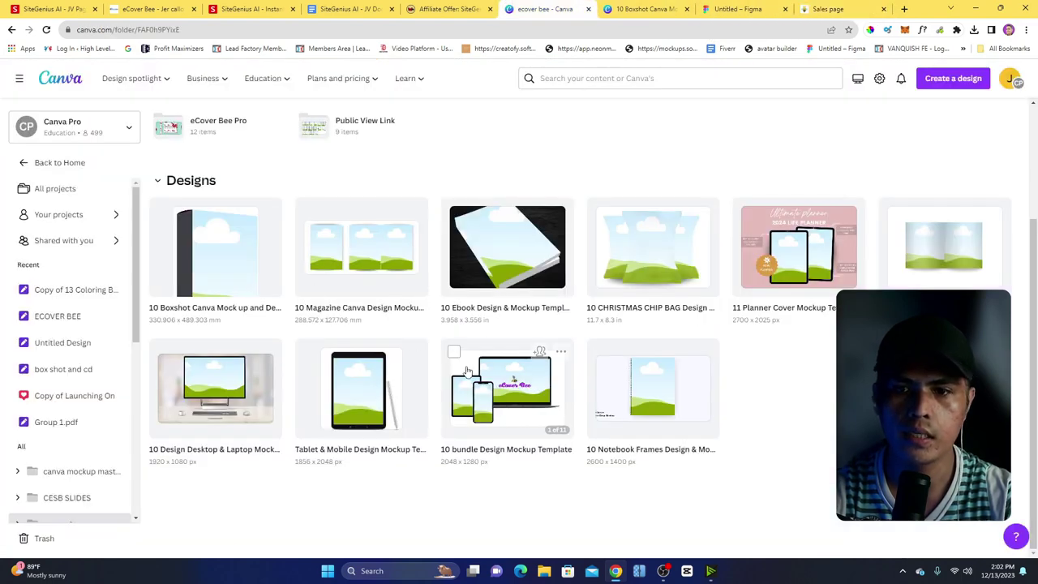
- Open 13 Coloring Books, drop the Katharine cover on the left page, then delete it
click(909, 285)
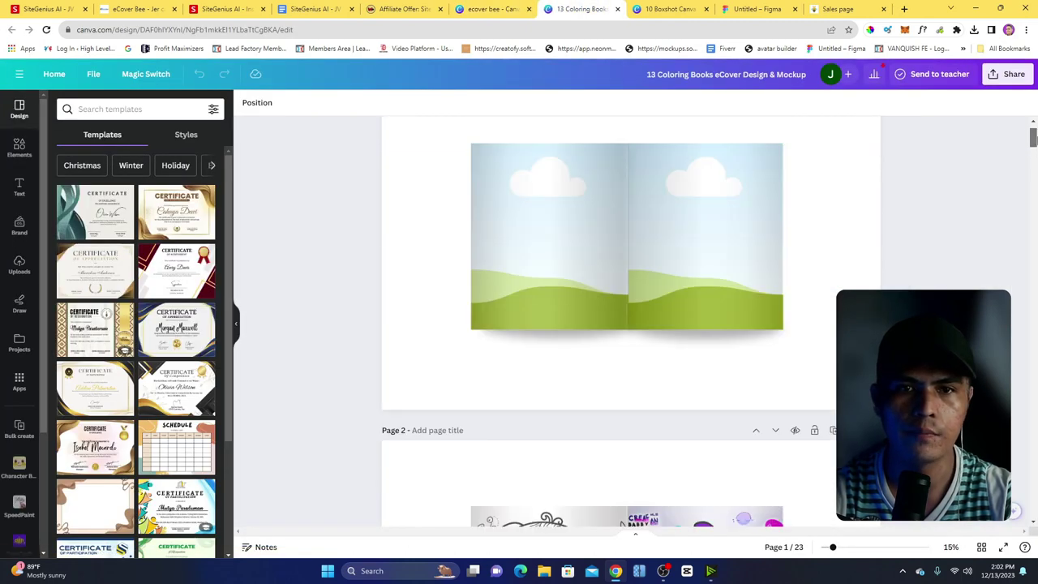
click(25, 260)
scroll(127, 273, down, 5)
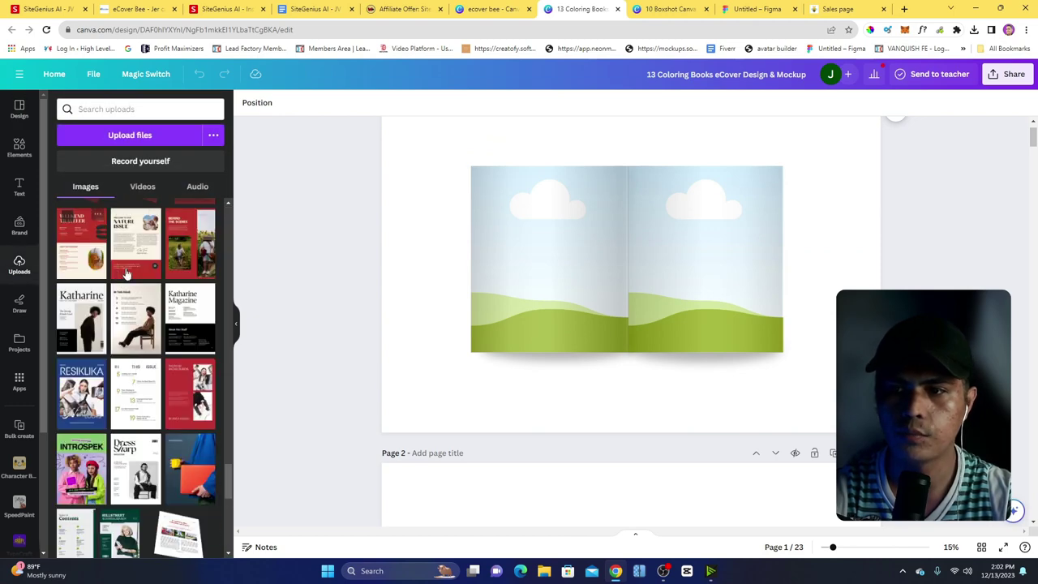
drag(85, 322, 606, 286)
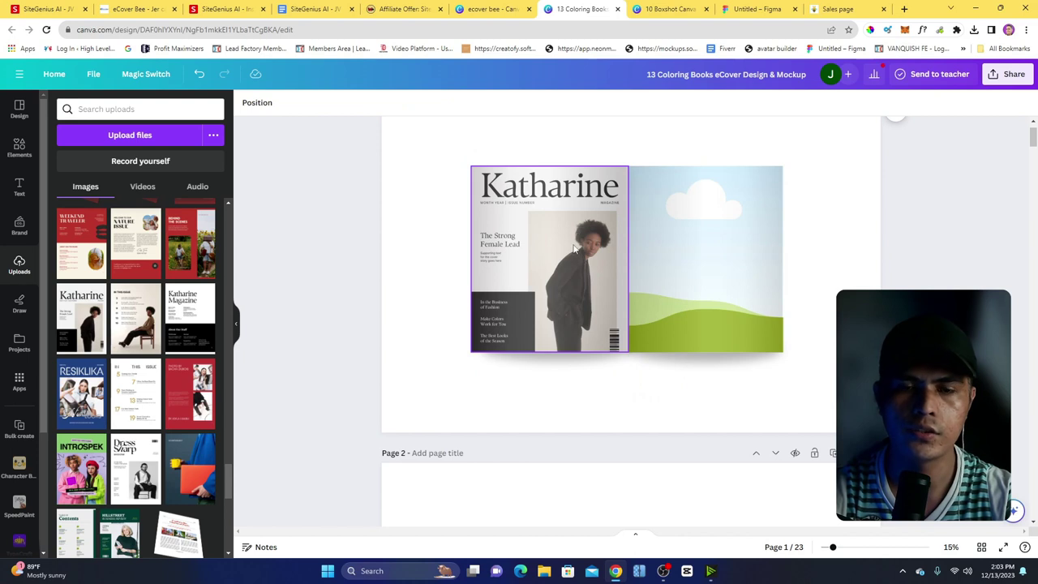
click(548, 215)
click(548, 139)
click(561, 170)
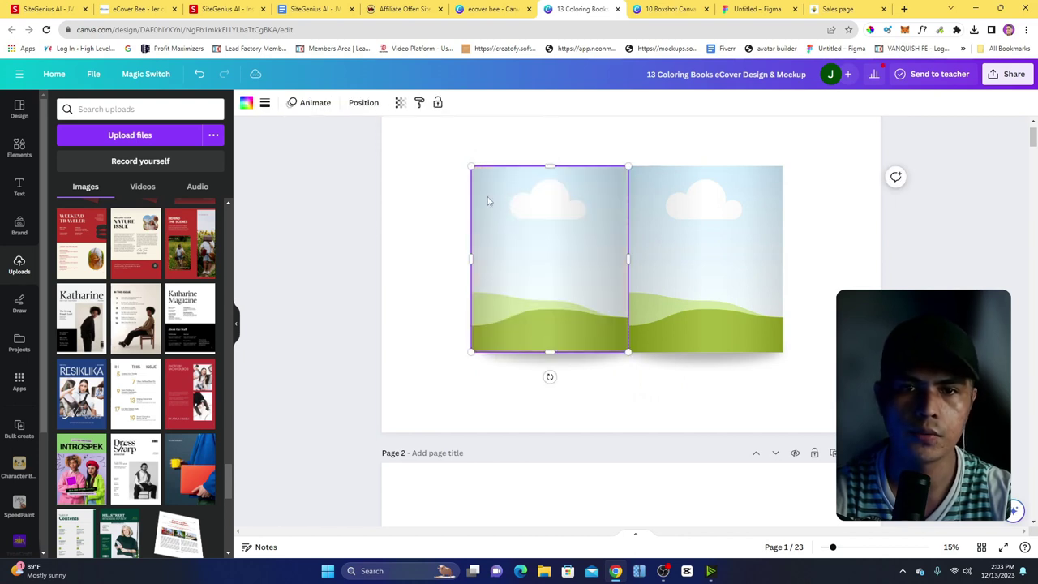
click(398, 273)
- Delete and restore the dinosaur image, then add and undo the Dress Sharp cover
scroll(23, 428, down, 3)
scroll(138, 373, down, 3)
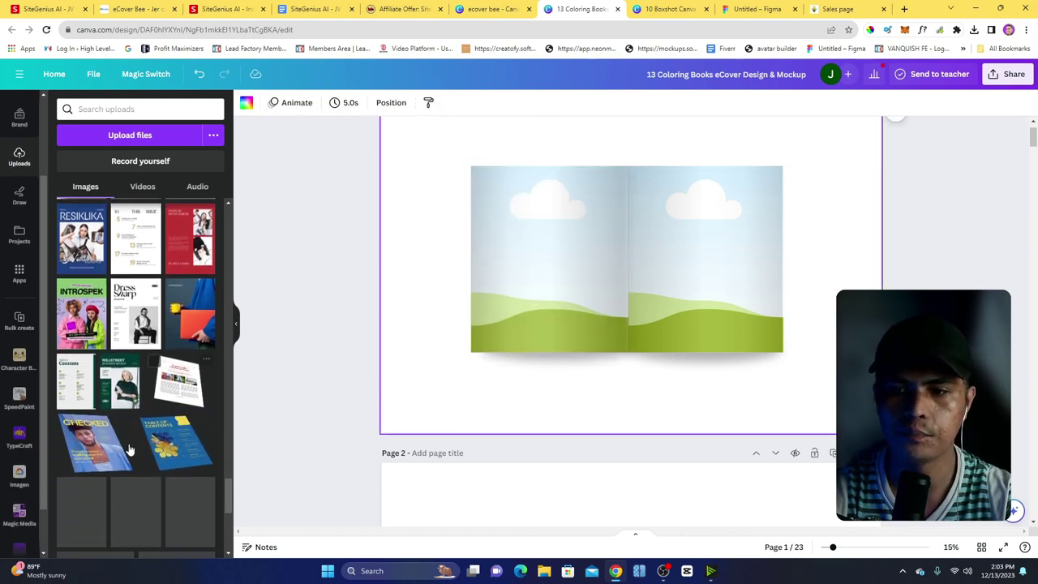
drag(1033, 134, 1033, 289)
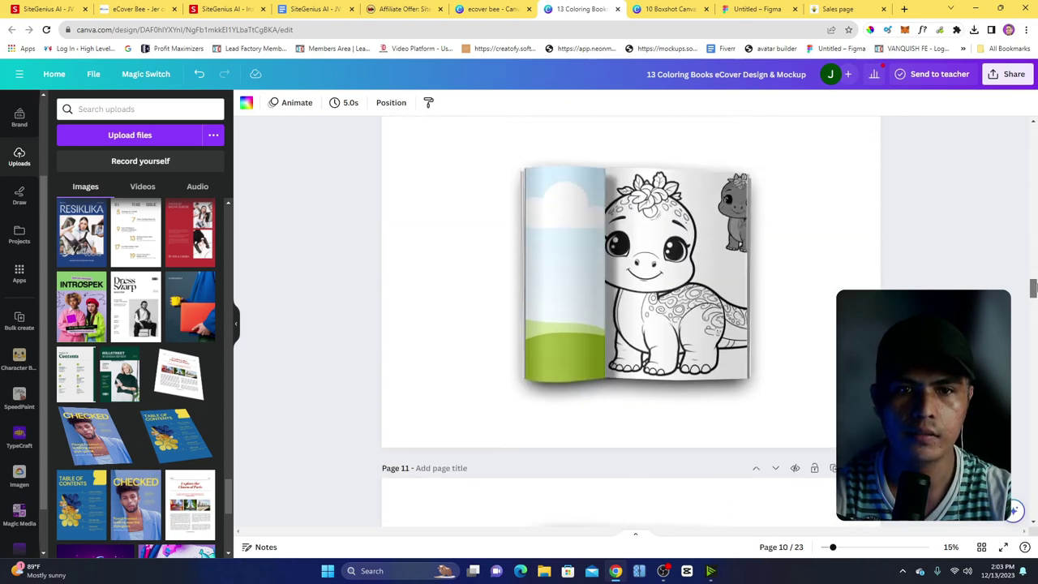
click(659, 221)
click(676, 140)
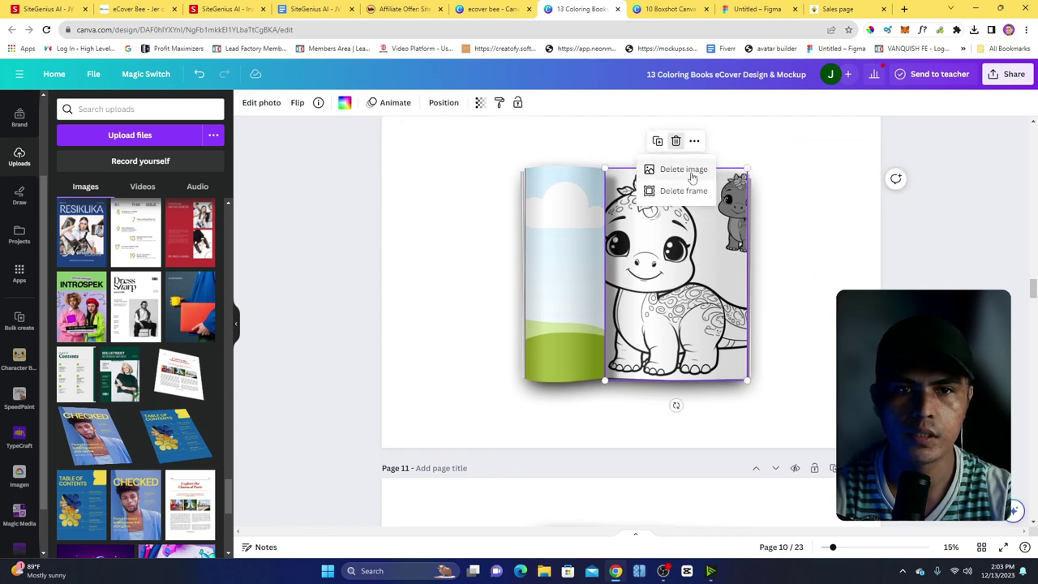
click(659, 167)
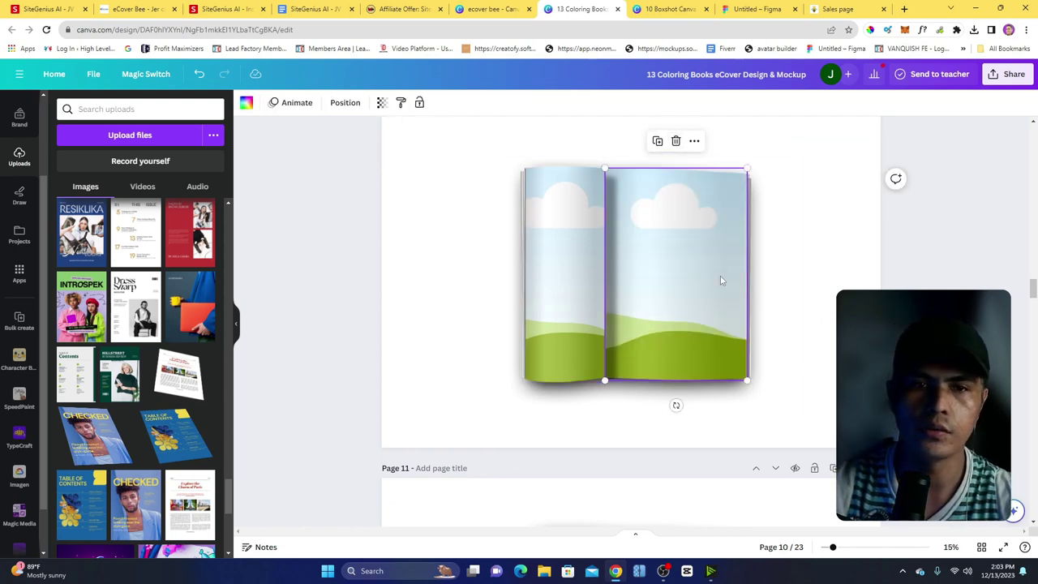
key(ctrl+z)
drag(133, 320, 635, 273)
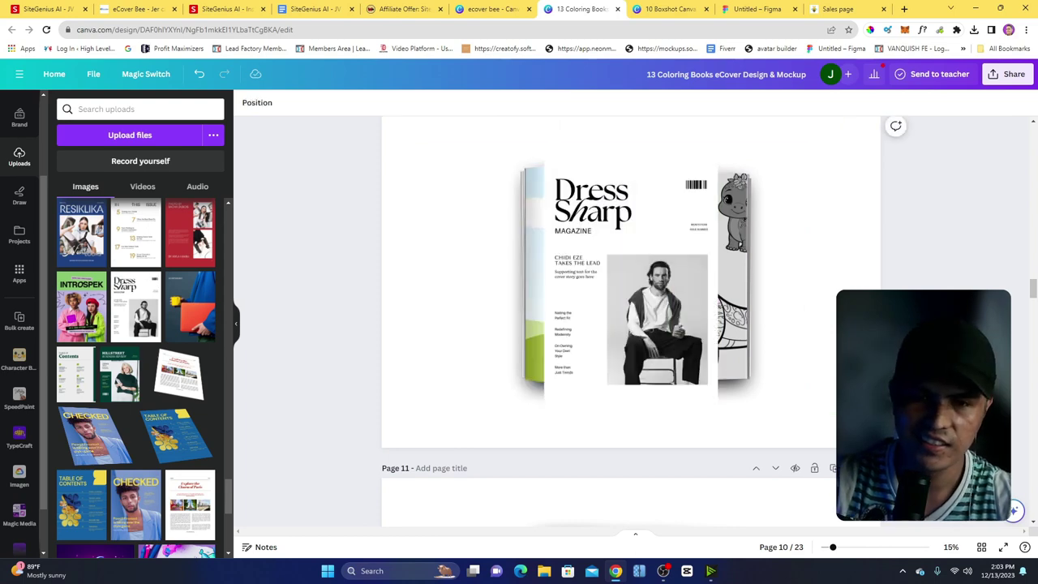
key(ctrl+z)
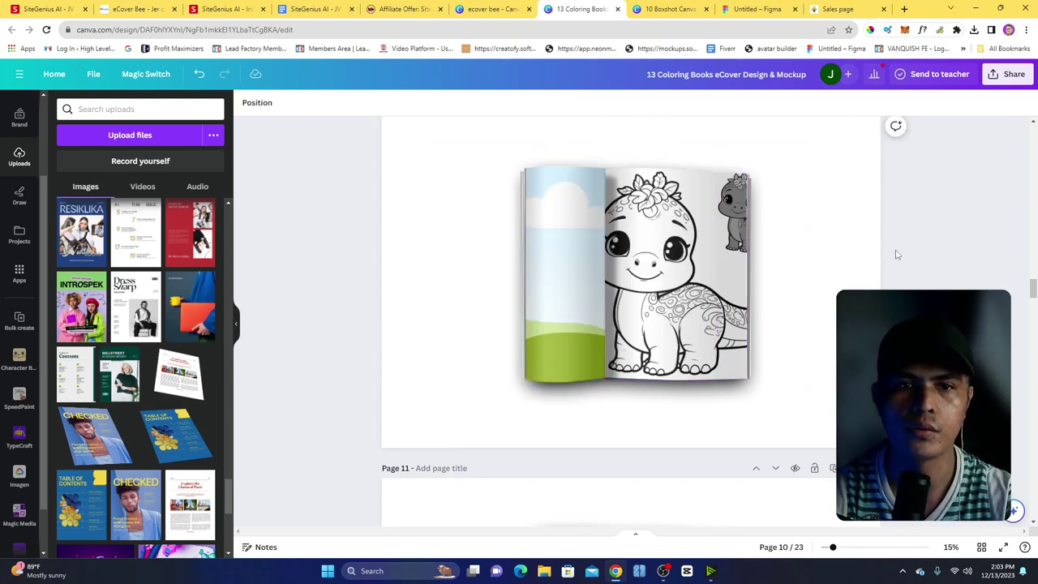
drag(1033, 287, 1032, 430)
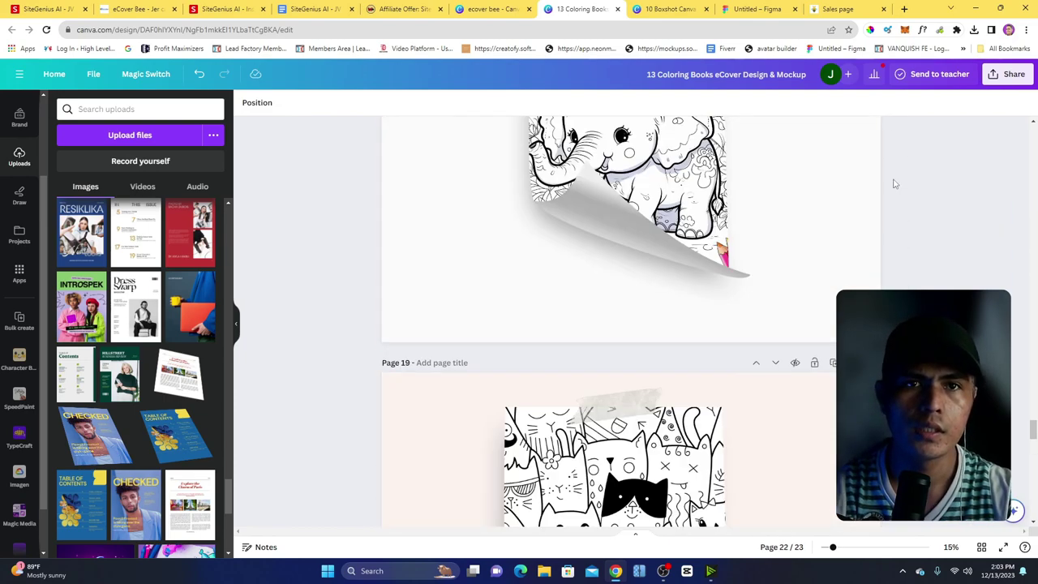
- Highlight the Spiral Notebook and Magazine template lines on the eCover Bee sales page
click(818, 9)
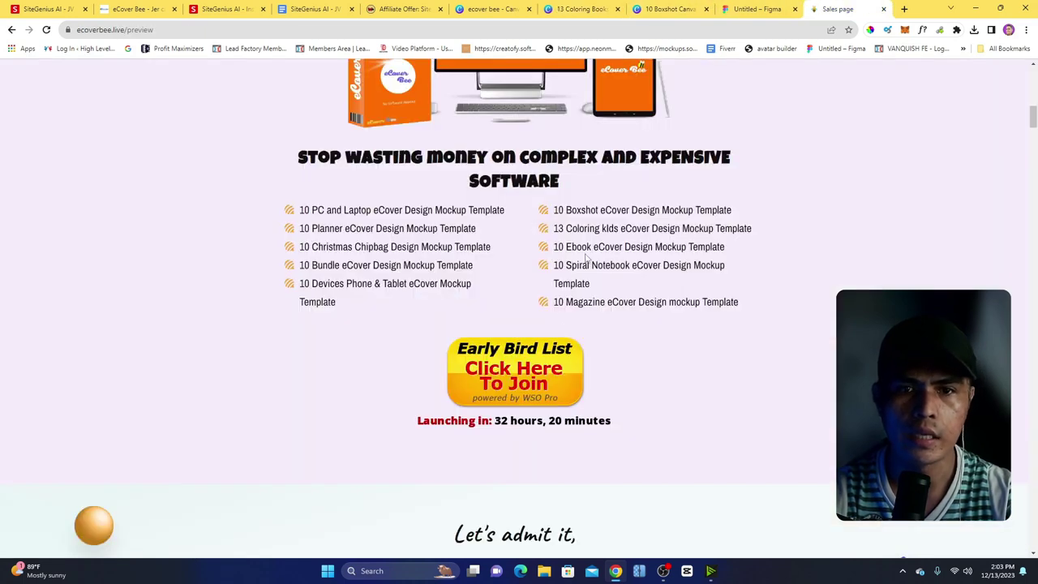
drag(296, 212, 640, 305)
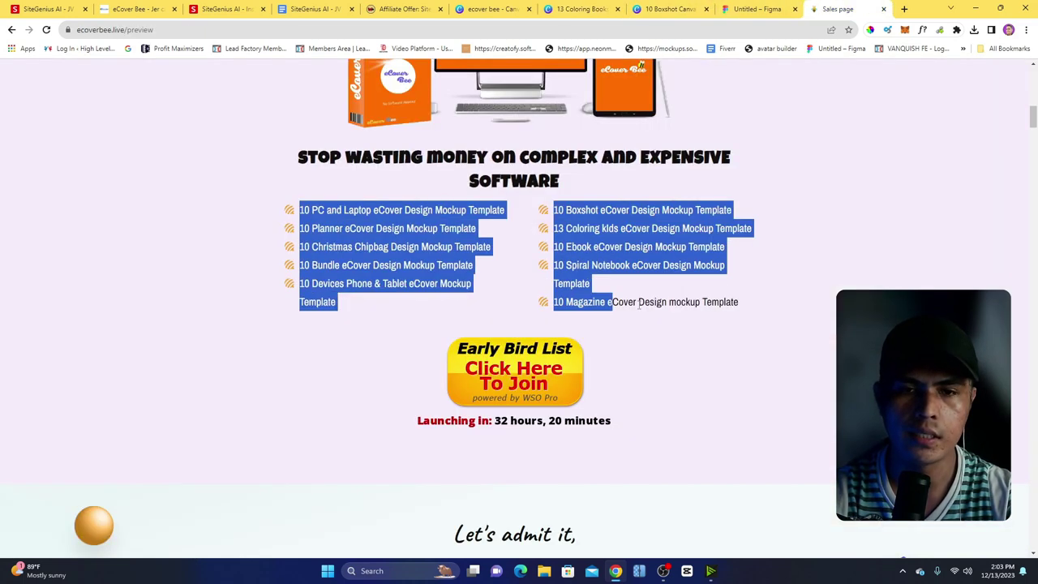
click(731, 307)
drag(558, 265, 690, 266)
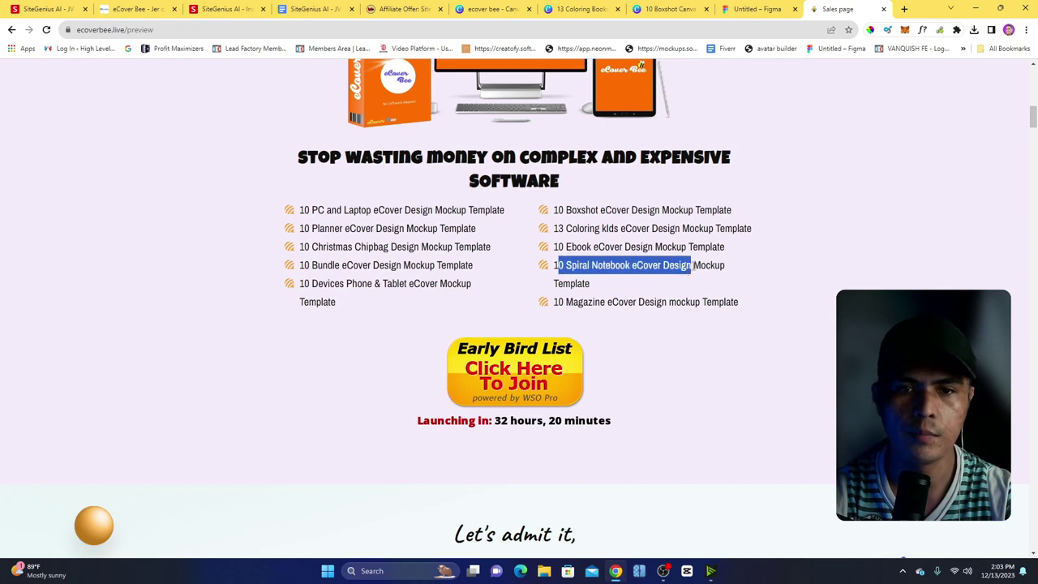
drag(565, 303, 778, 312)
click(681, 8)
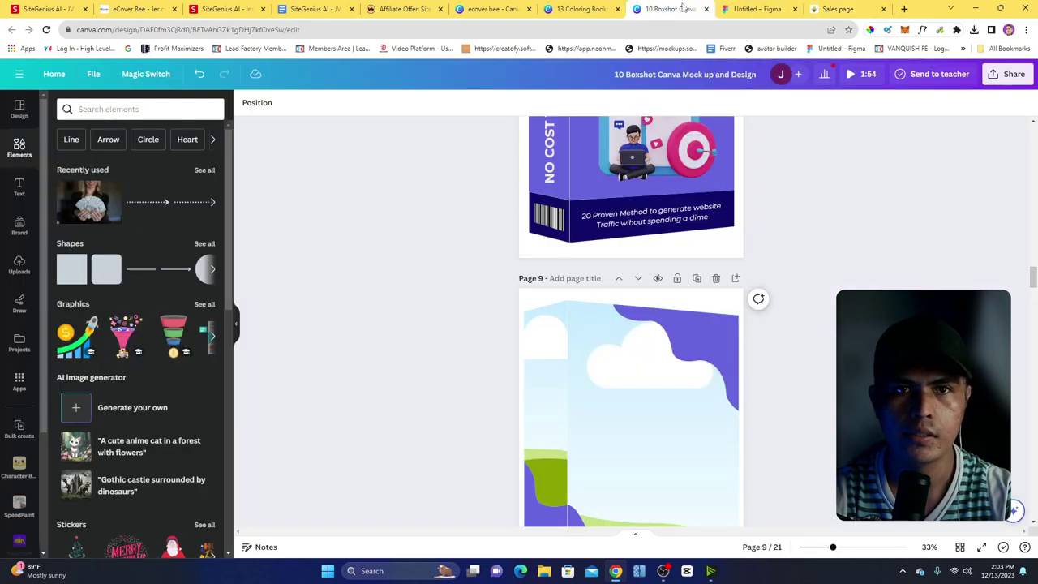
click(572, 8)
- Open the 10 Magazine mockup from the eCover Bee folder, scroll its pages, then view the sales page
click(511, 9)
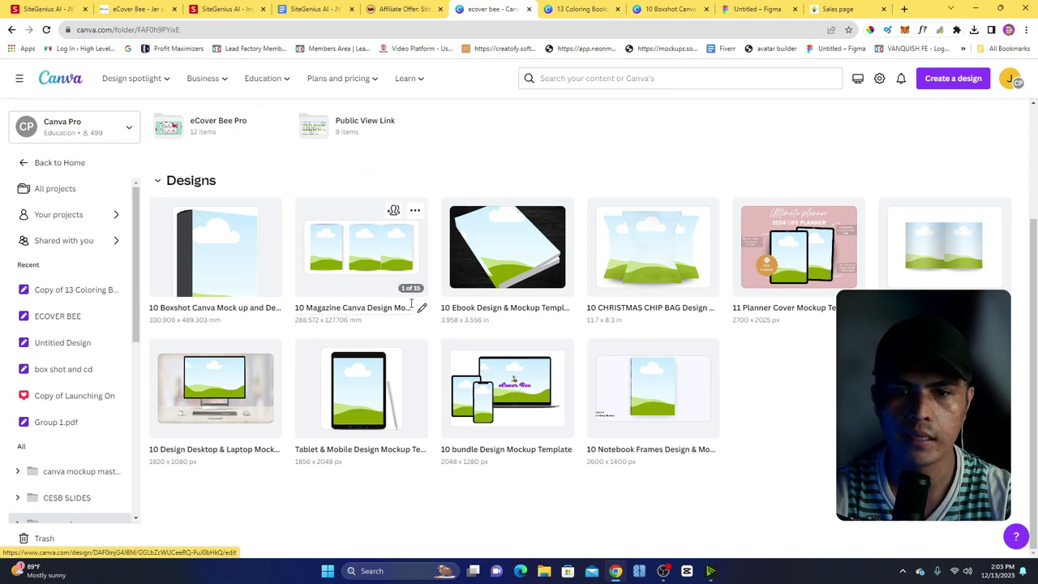
click(398, 270)
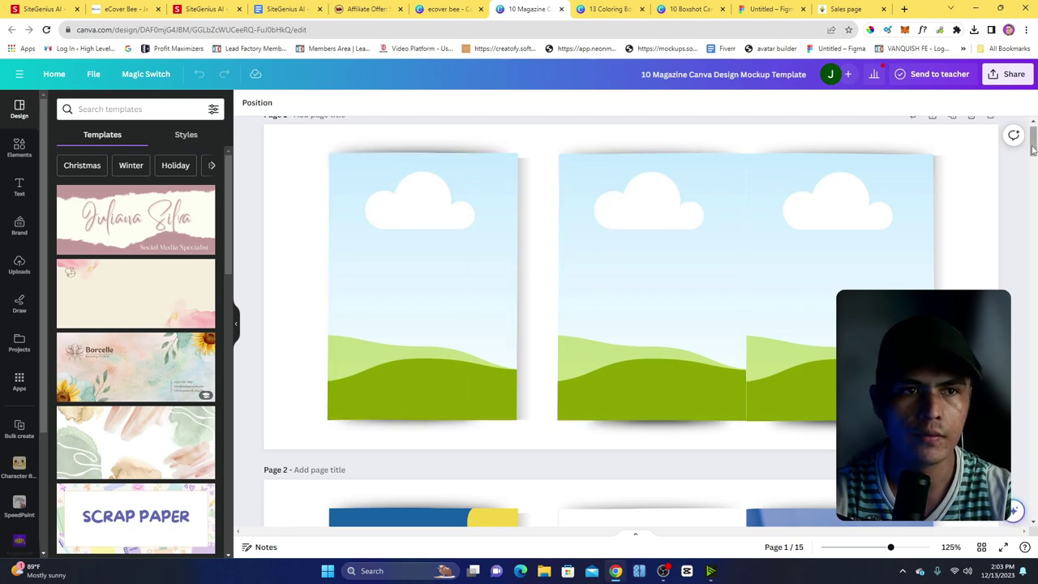
scroll(1032, 149, down, 5)
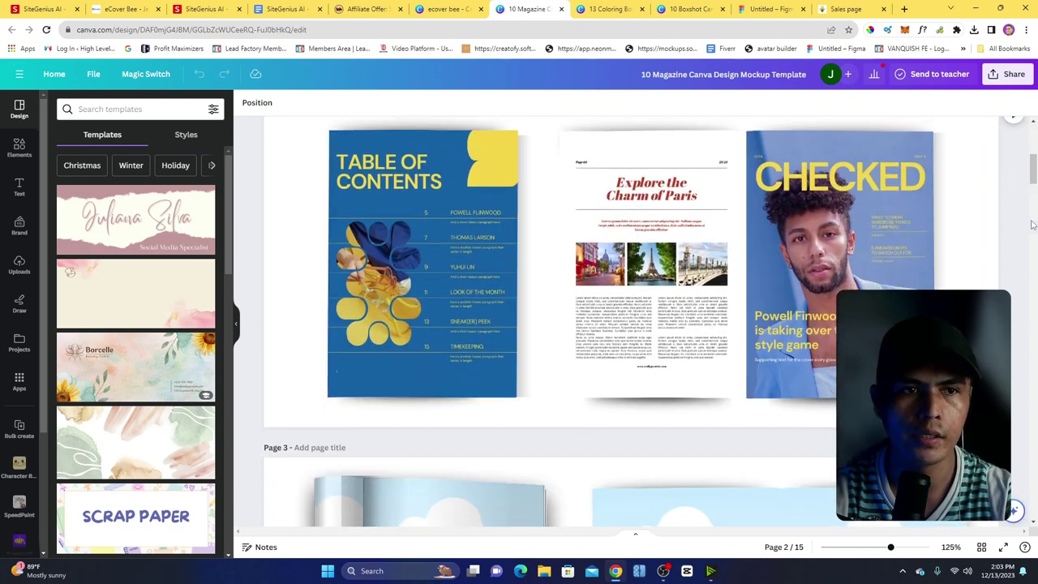
scroll(1032, 178, down, 4)
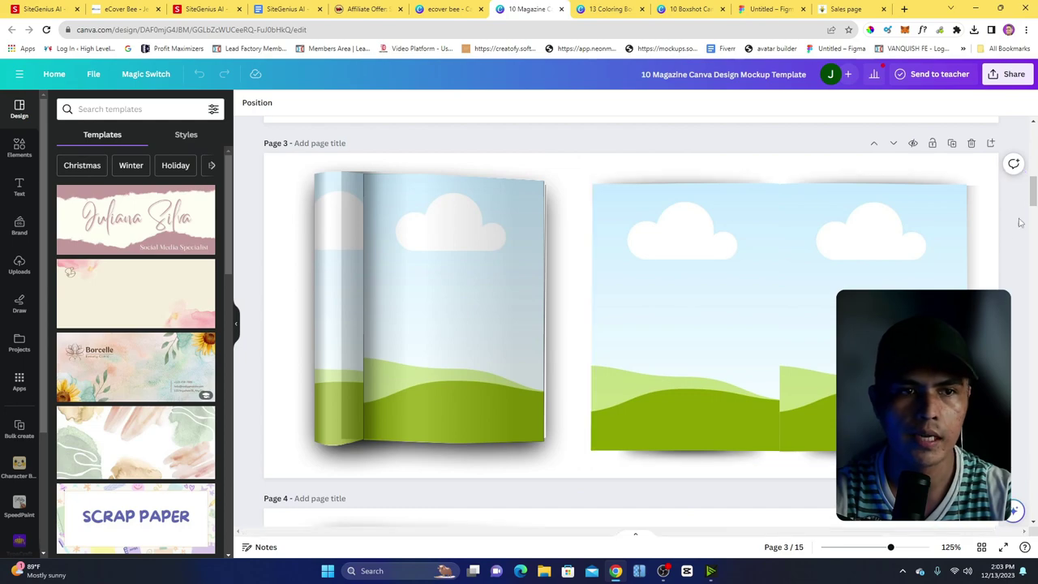
scroll(1033, 214, down, 2)
drag(1033, 214, 1035, 113)
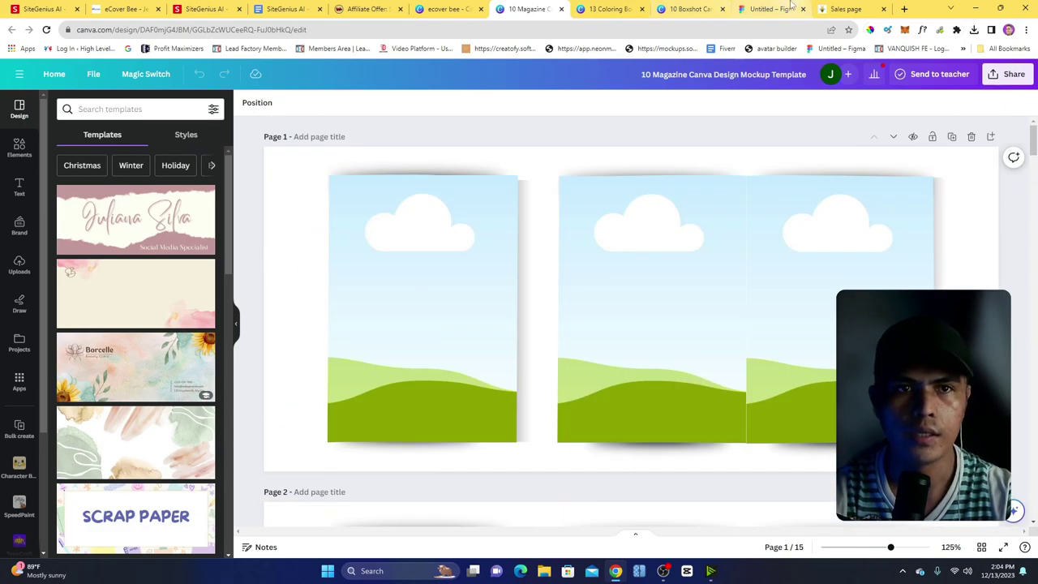
click(843, 9)
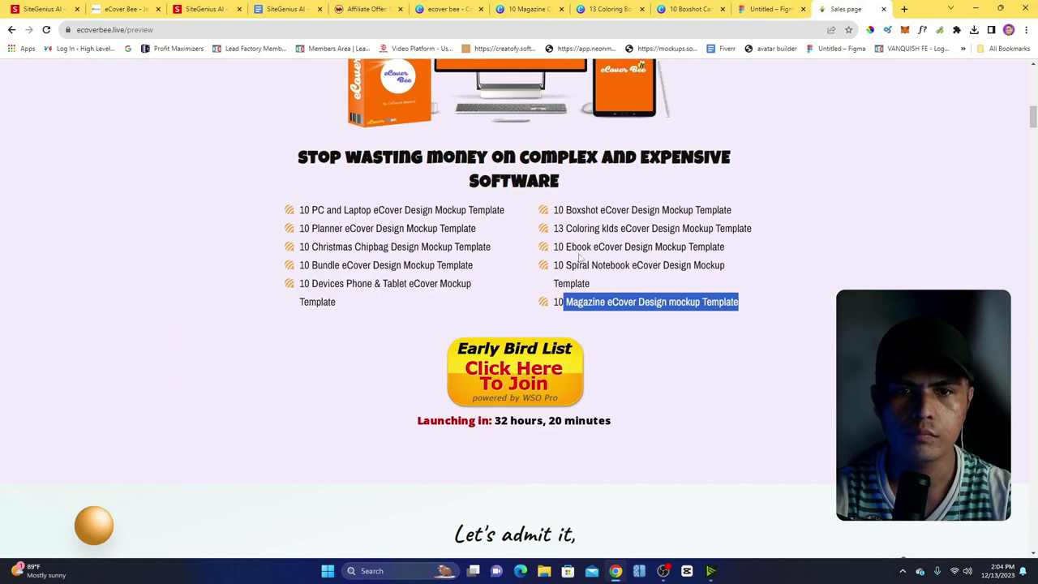
- Browse the 10 Ebook mockup's pages, then scroll the Boxshot design to page 14's SUPER FUNNEL HERO box
click(442, 8)
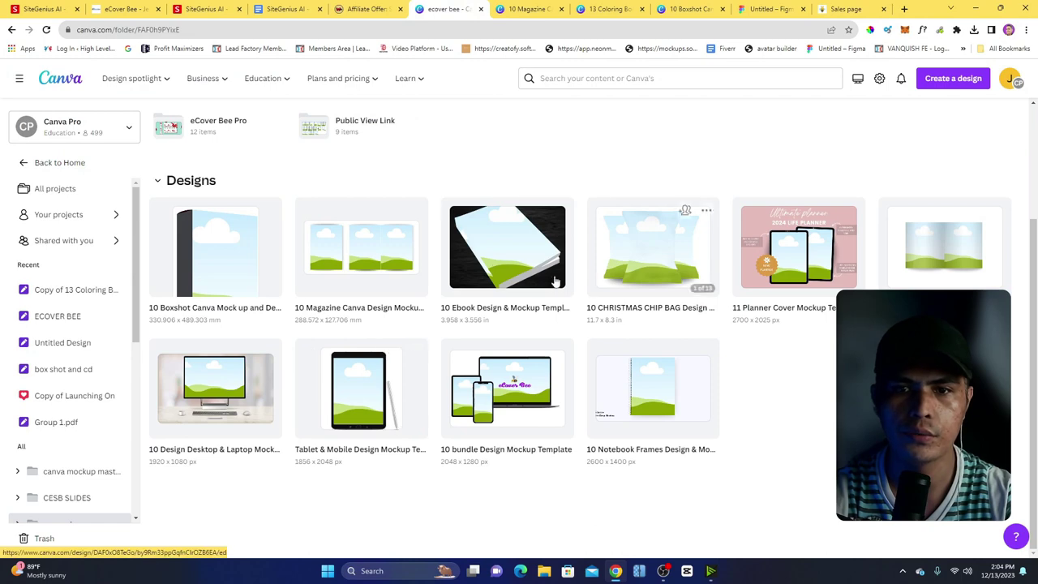
click(680, 287)
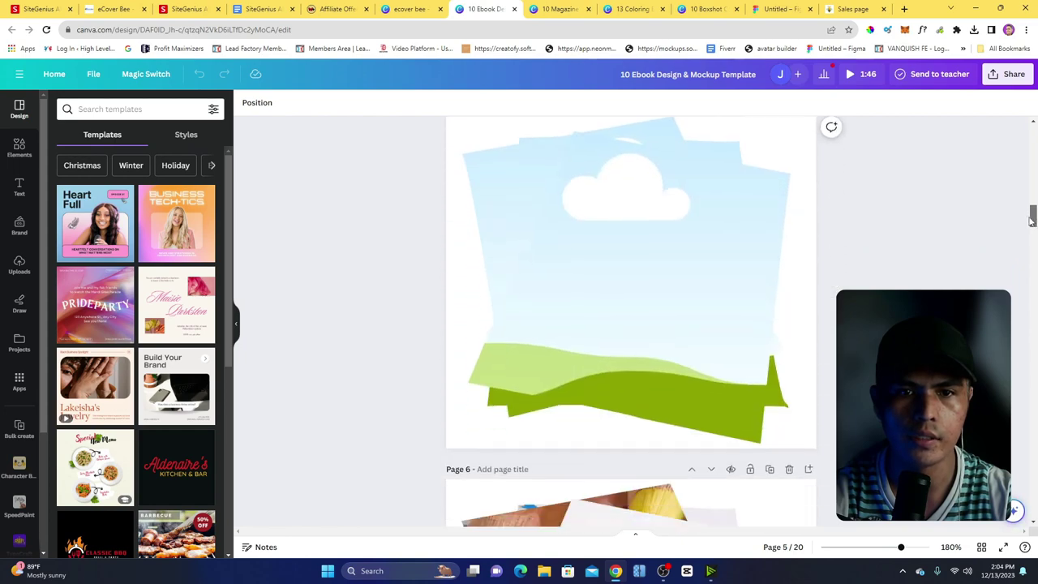
drag(1032, 263, 1033, 412)
scroll(699, 201, up, 3)
scroll(598, 336, down, 3)
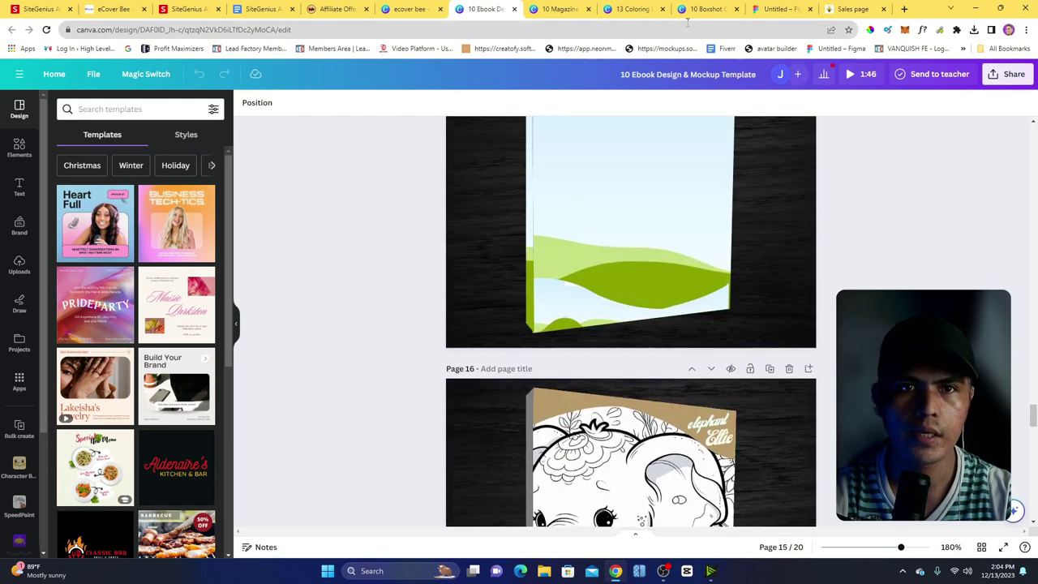
click(702, 8)
drag(1033, 279, 1033, 375)
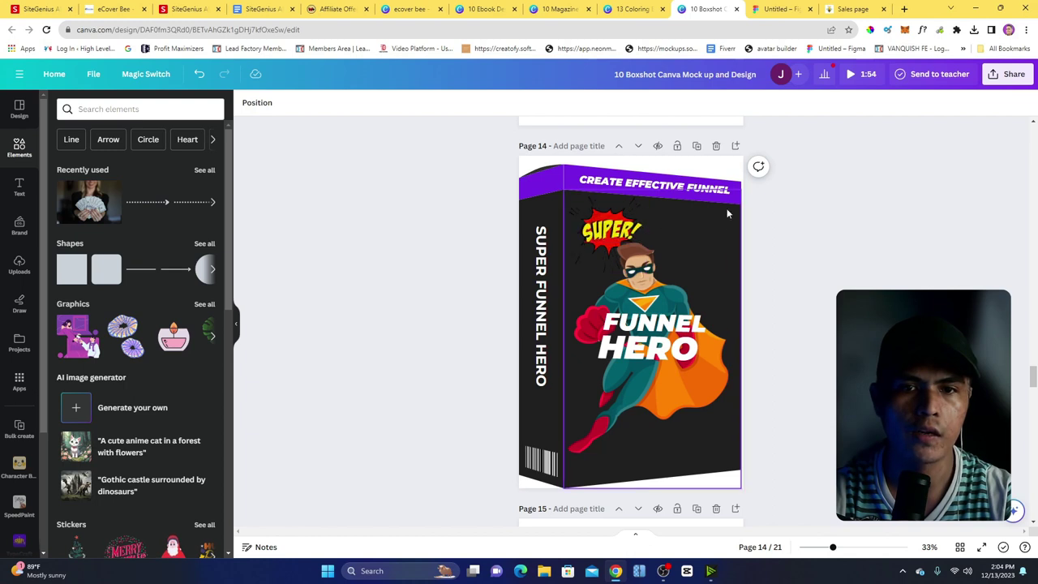
- Set the boxshot design's download file type to GIF, then view the eCover Bee page
click(1007, 73)
click(841, 281)
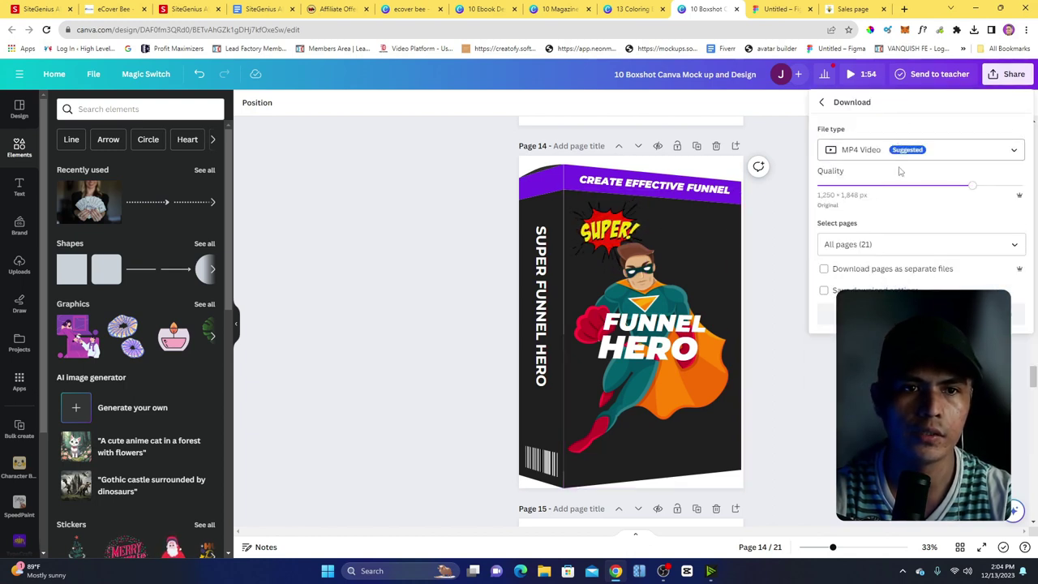
click(993, 151)
scroll(915, 209, up, 2)
scroll(892, 243, down, 3)
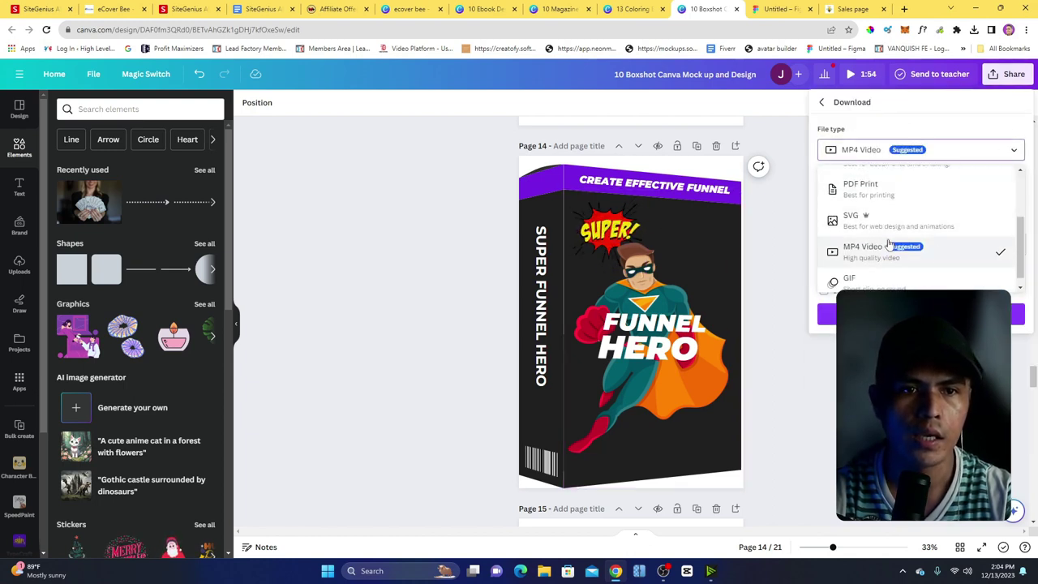
click(922, 282)
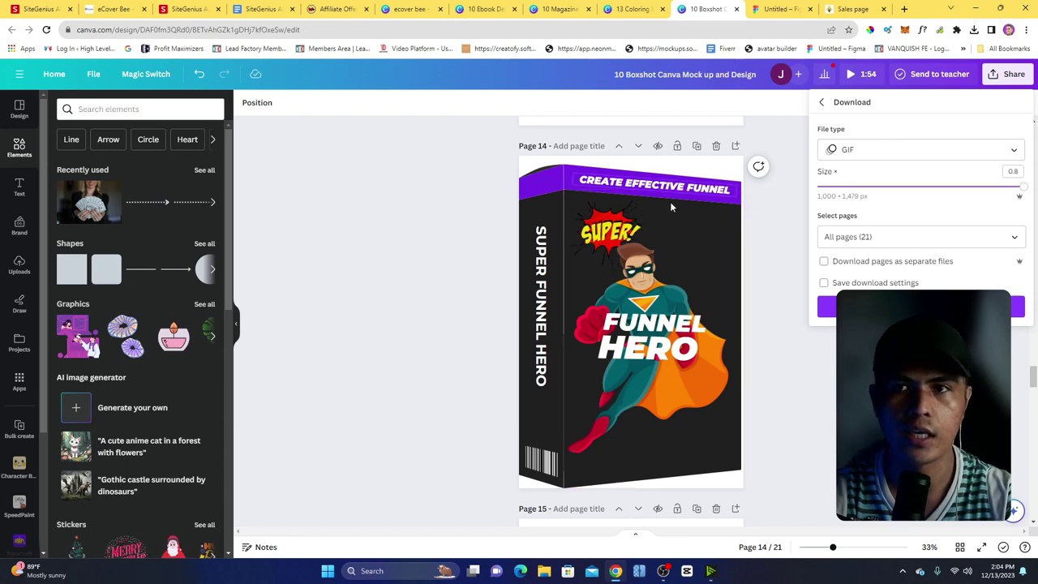
click(852, 9)
mouse_move(1034, 195)
mouse_down()
mouse_move(1033, 328)
mouse_move(1034, 178)
mouse_up()
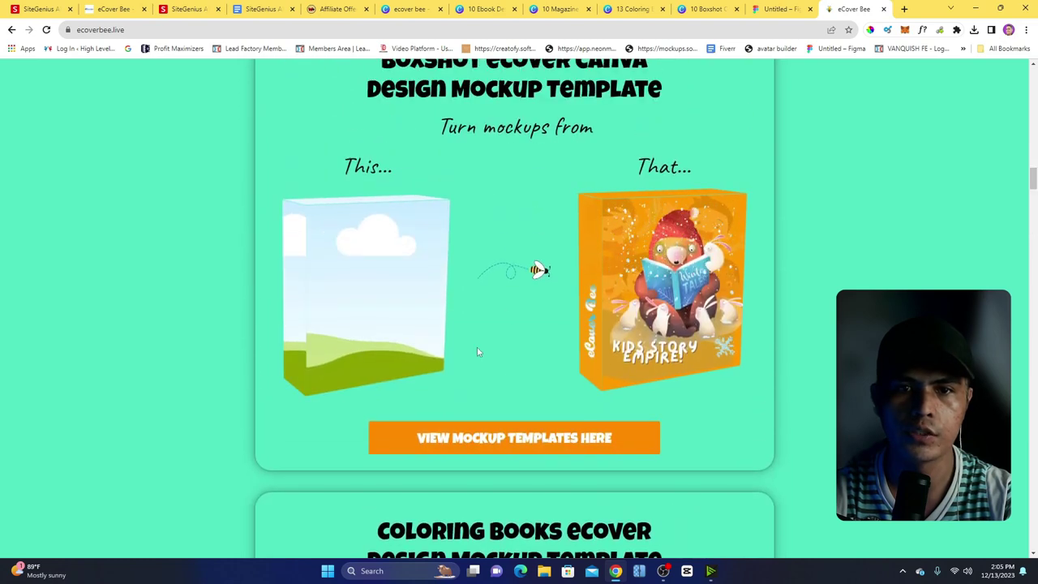
- Preview and close the boxshot, coloring book and ebook mockup template lightboxes
click(516, 445)
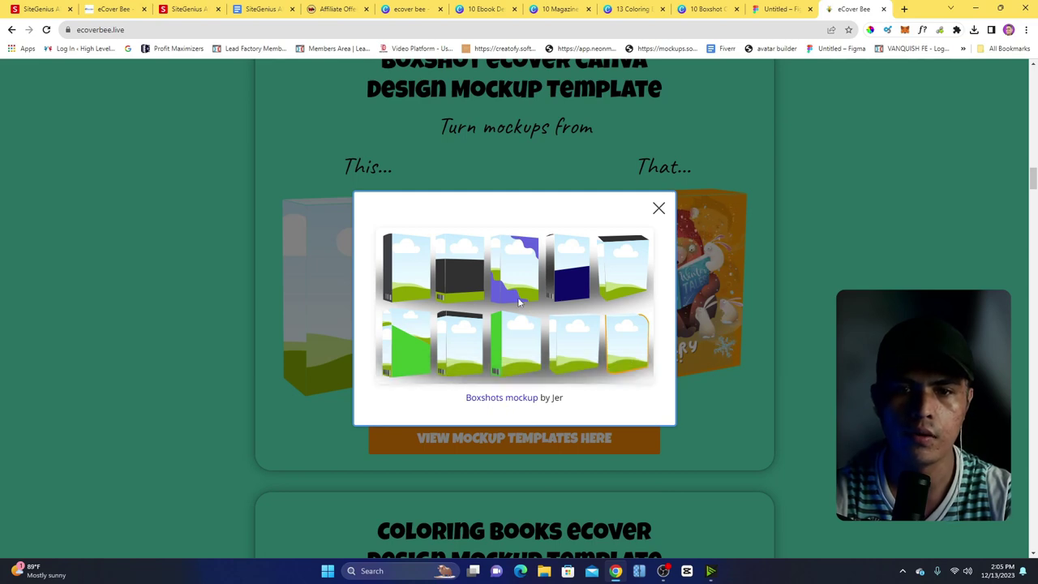
click(657, 210)
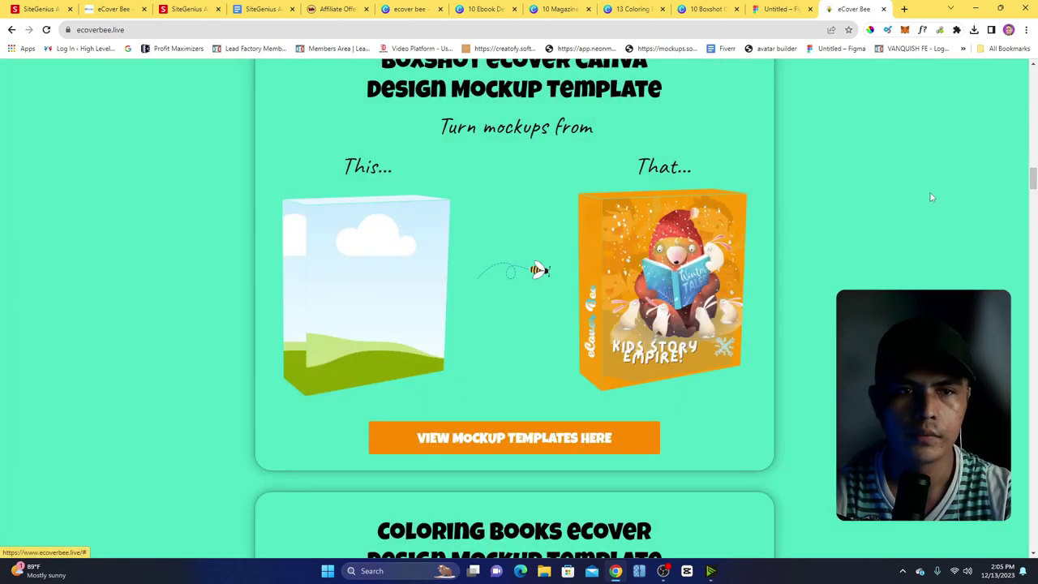
scroll(513, 308, down, 5)
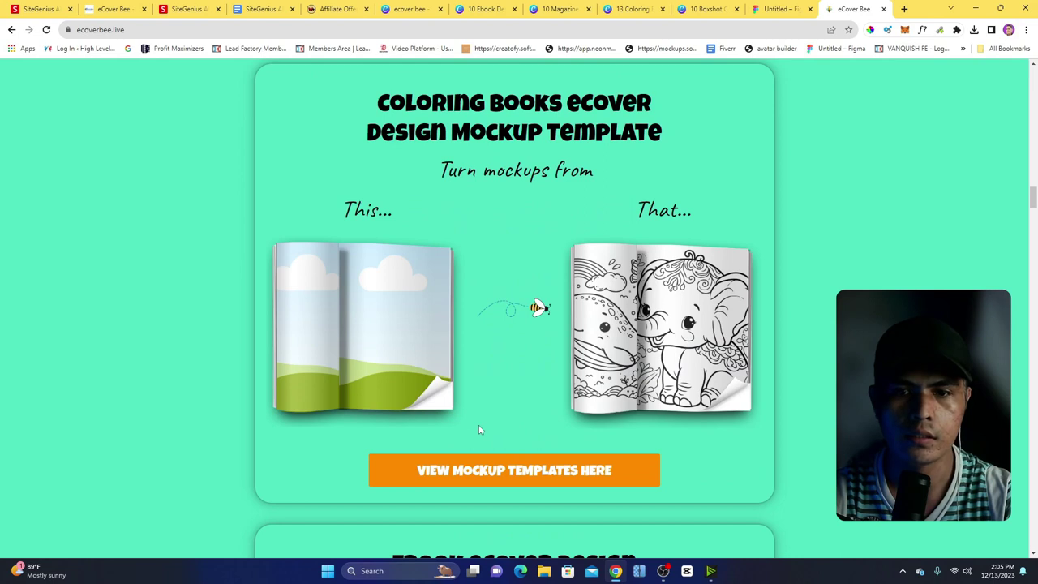
click(529, 478)
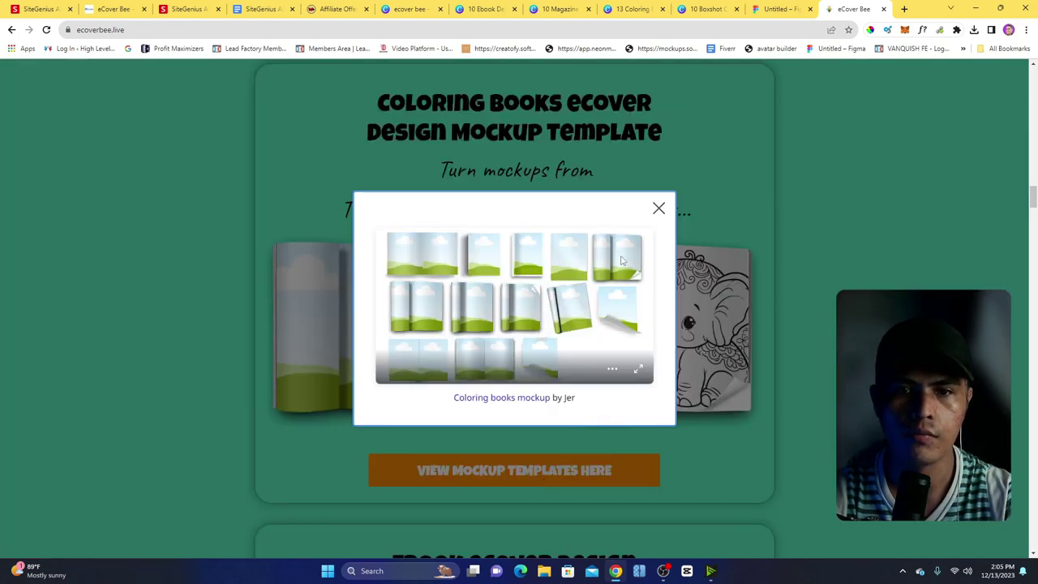
click(659, 209)
scroll(518, 308, down, 8)
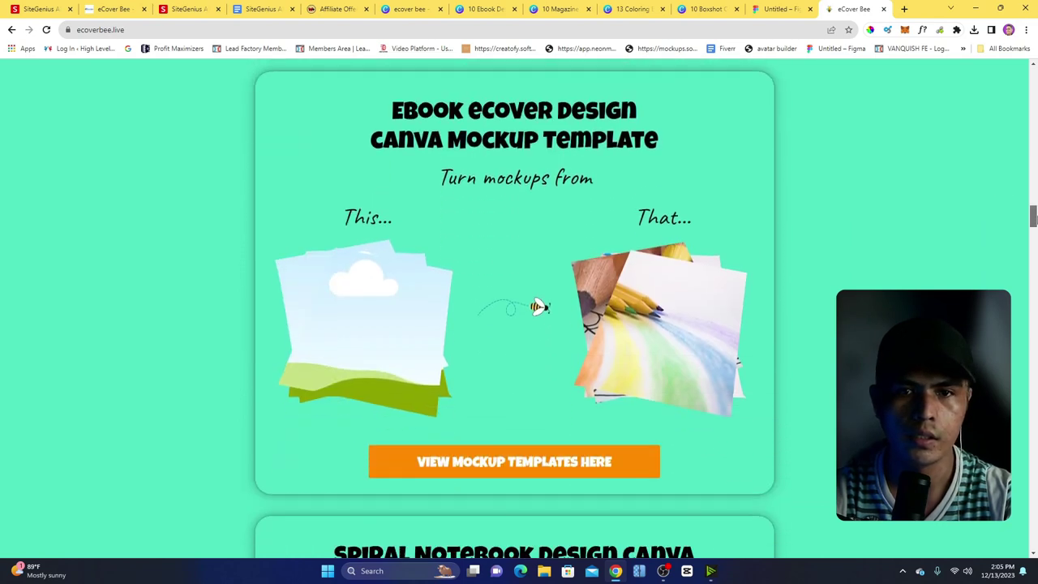
click(519, 253)
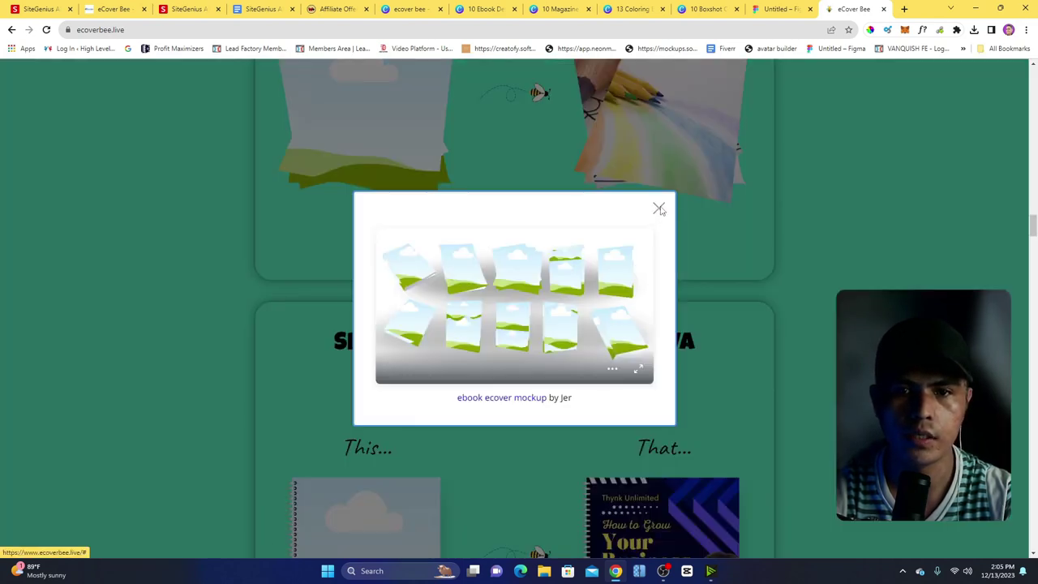
click(658, 209)
scroll(551, 406, down, 3)
- Preview and close the spiral notebook, magazine and Christmas chip bag templates, then return to the Canva folder
click(531, 458)
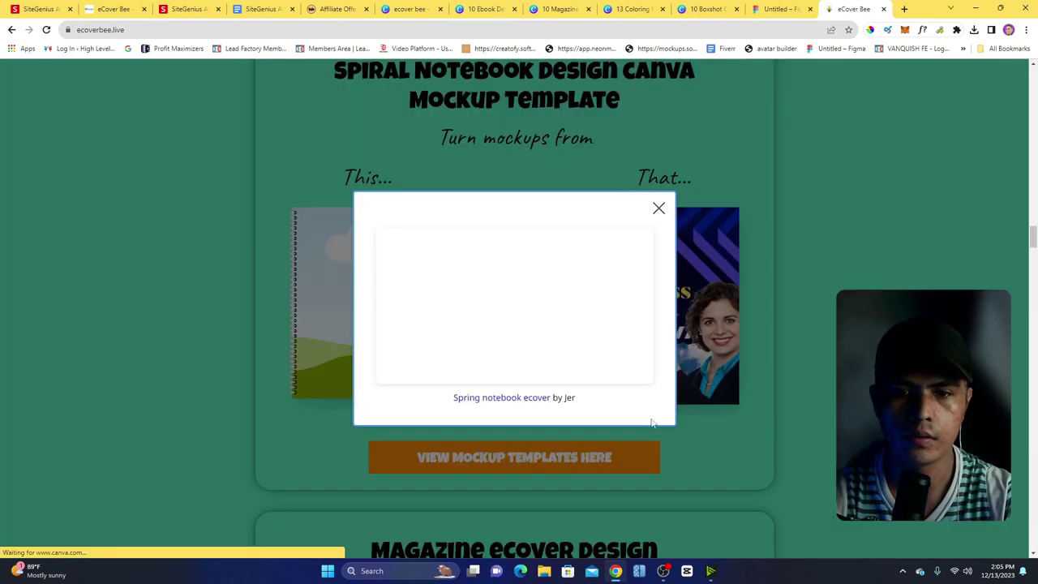
click(658, 209)
scroll(538, 244, down, 3)
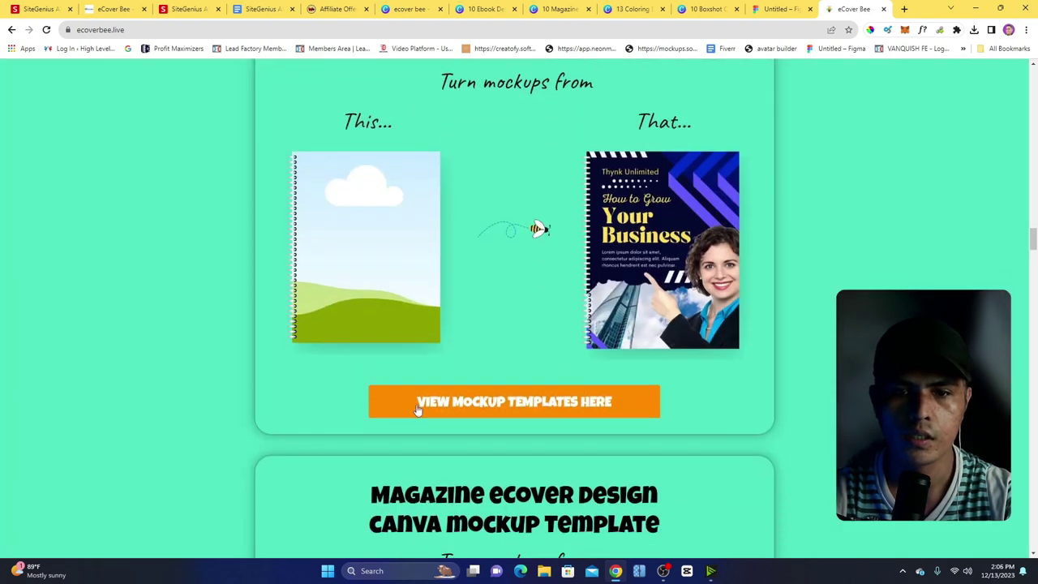
scroll(564, 422, down, 3)
click(510, 424)
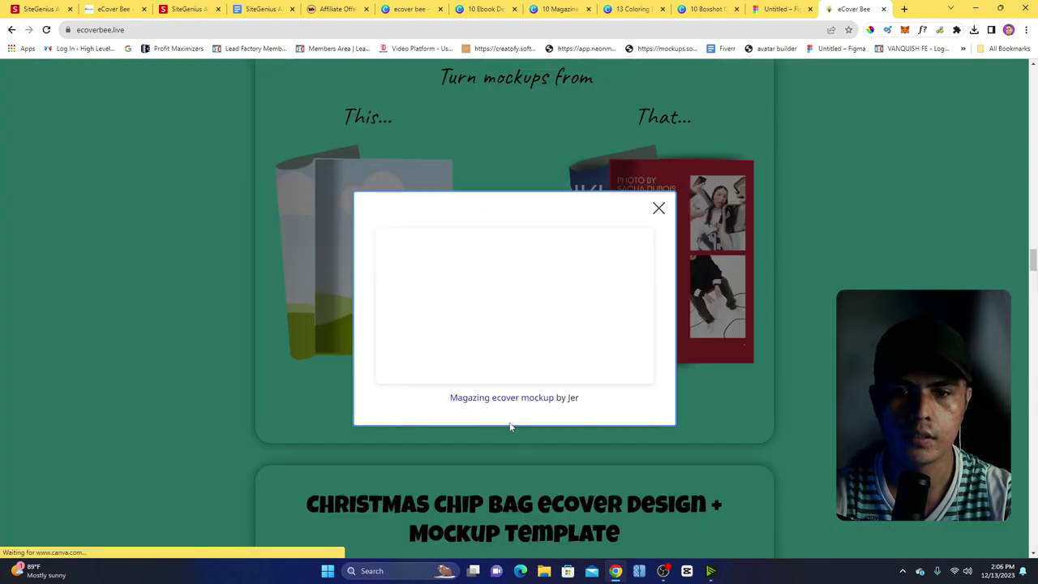
click(659, 212)
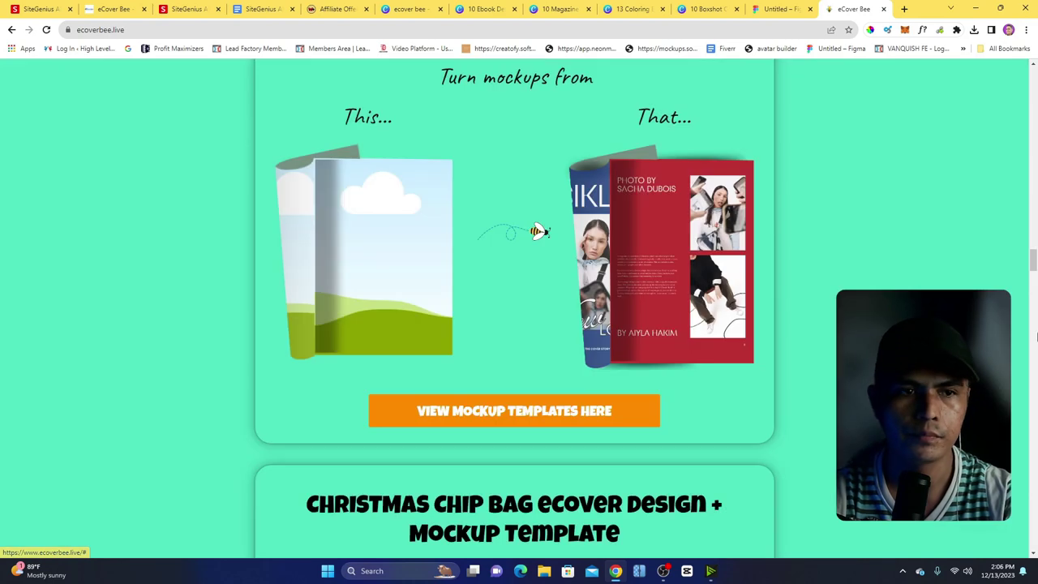
scroll(518, 308, down, 10)
scroll(519, 308, up, 3)
scroll(535, 405, up, 1)
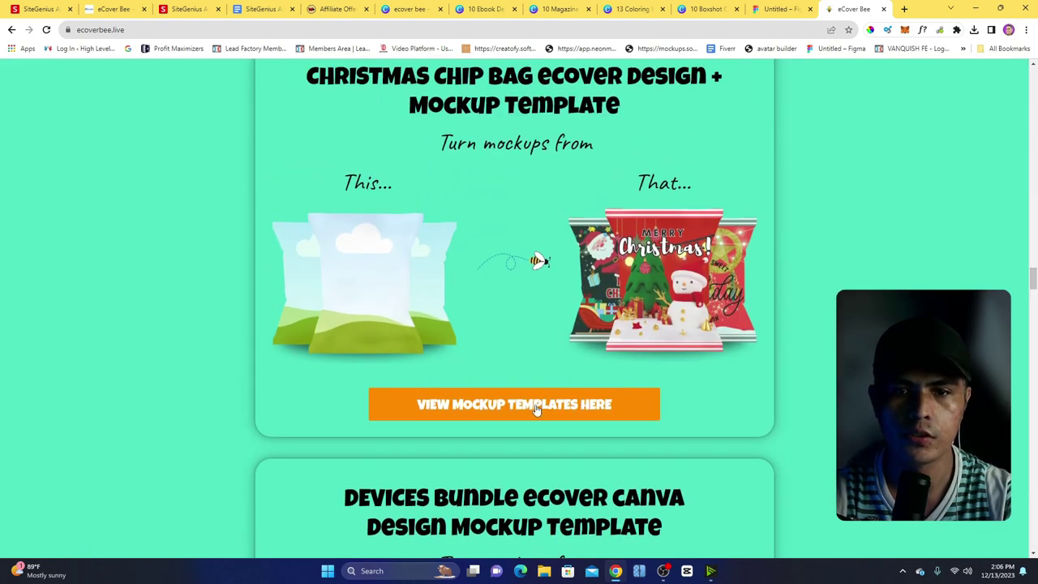
click(535, 405)
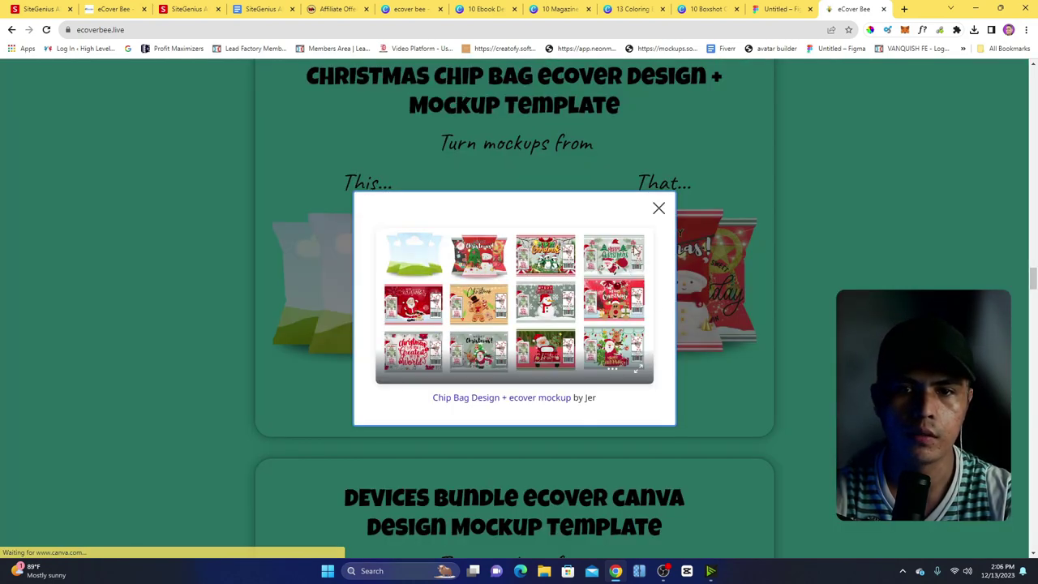
click(658, 212)
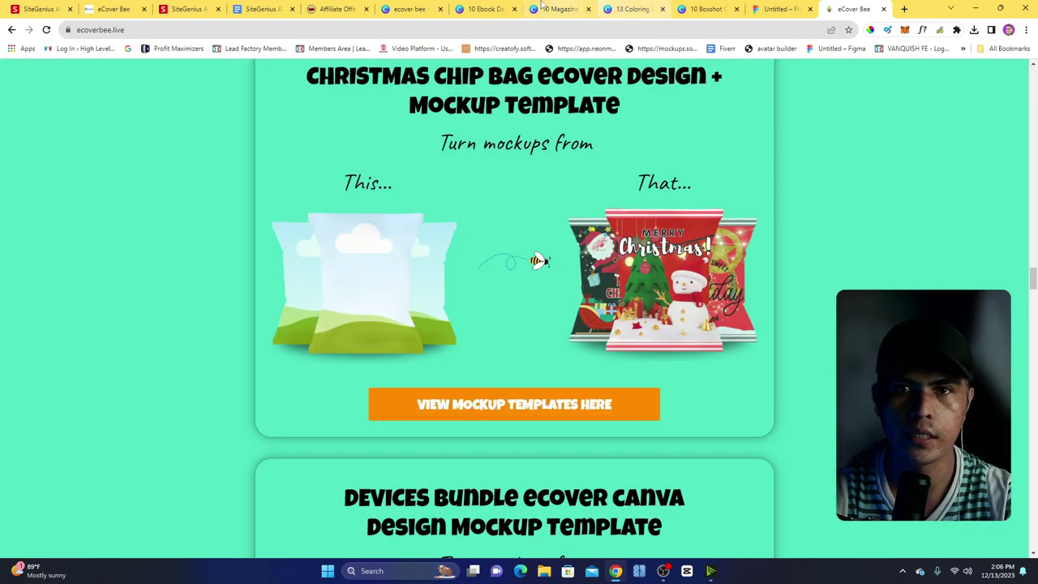
click(487, 9)
click(422, 9)
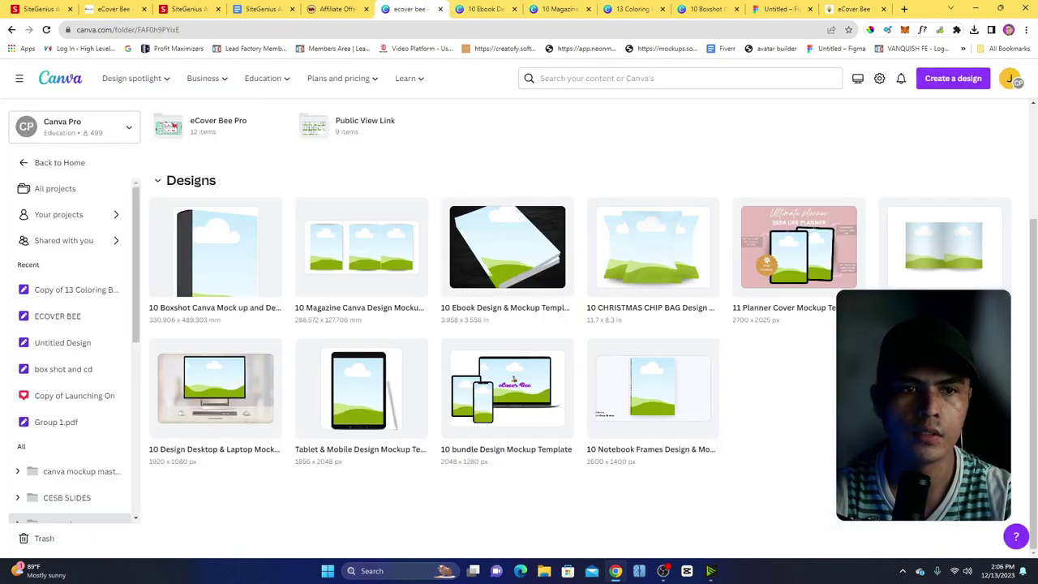
- Open the Christmas chip bag mockup, place the Christmas Greatest Gift and Happy Birthday designs, then undo
click(633, 272)
click(377, 9)
click(444, 9)
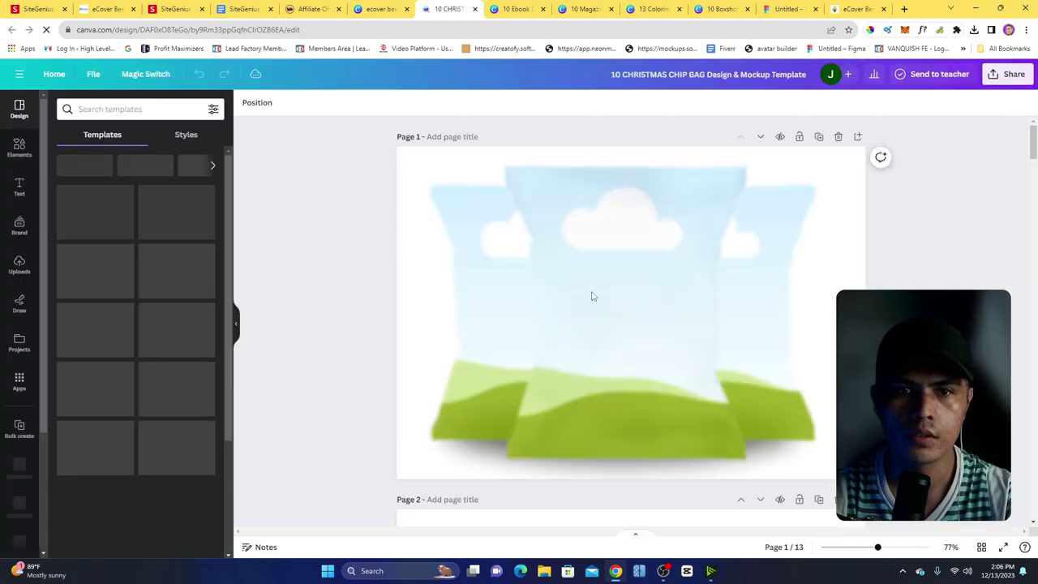
click(19, 264)
scroll(219, 308, down, 10)
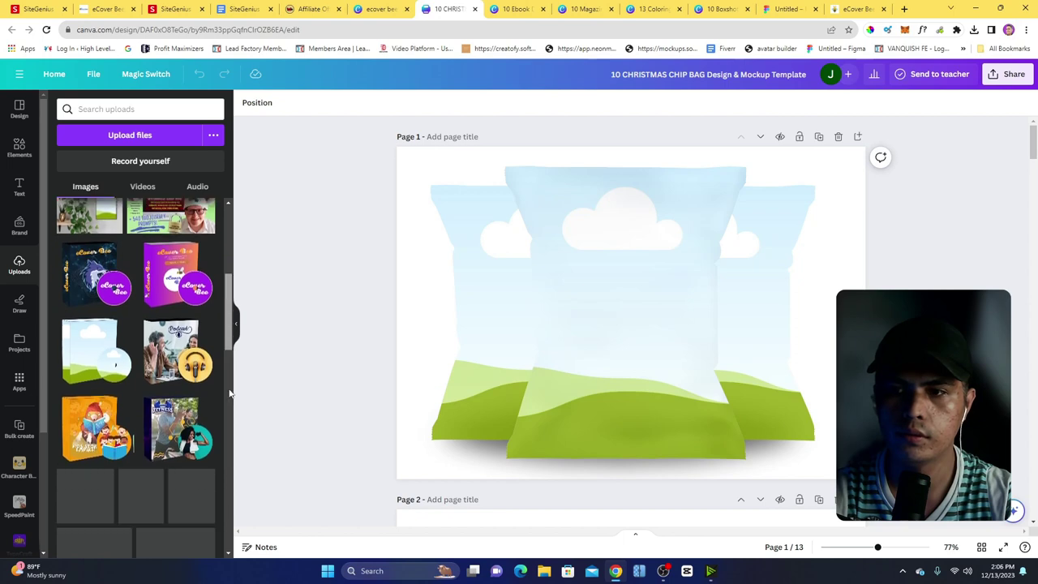
scroll(215, 387, down, 2)
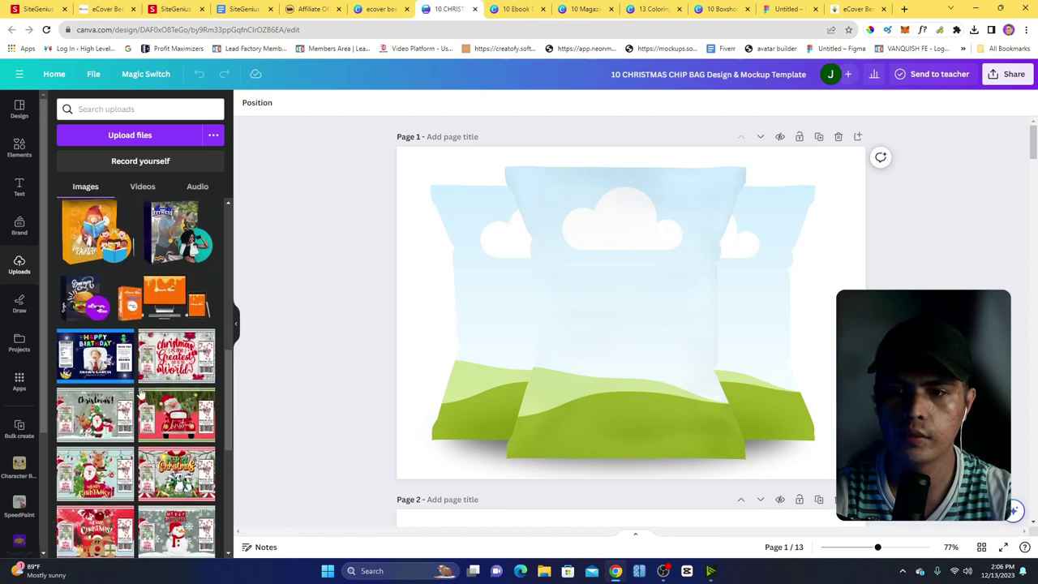
click(172, 357)
drag(655, 312, 651, 303)
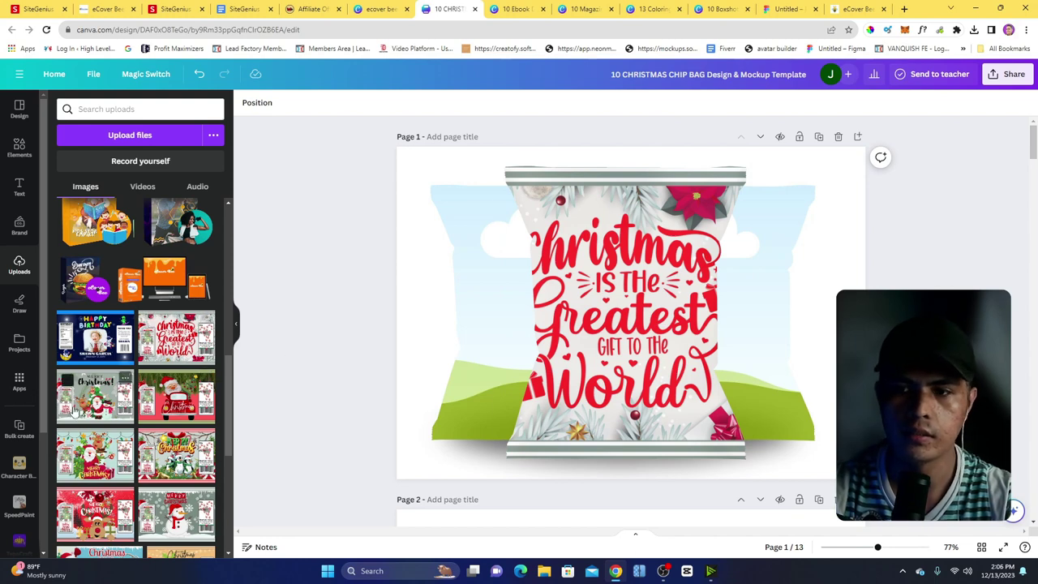
drag(101, 347, 713, 381)
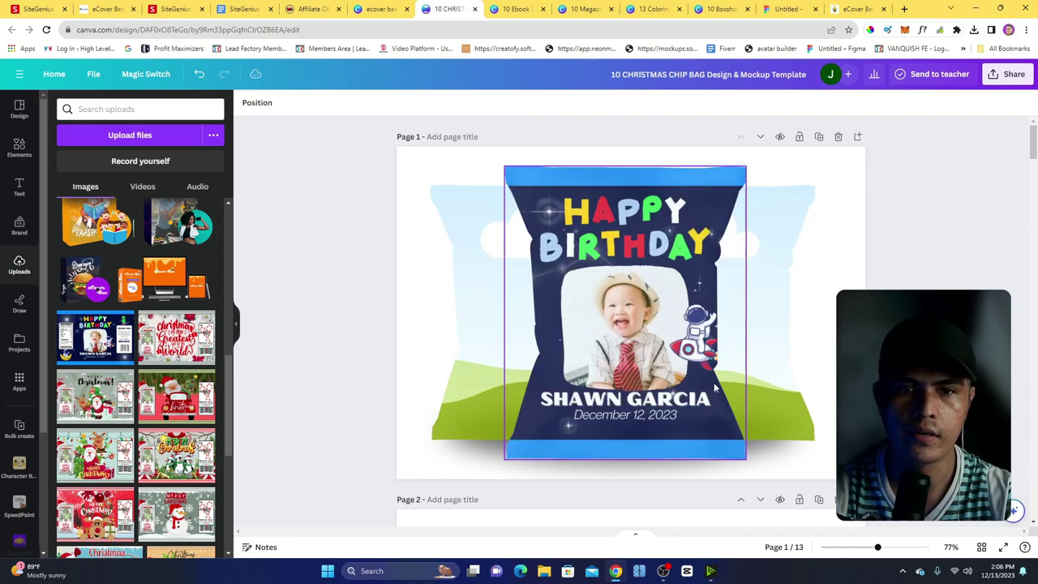
key(ctrl+z)
key(ctrl+z)
key(ctrl+z)
key(ctrl+z)
key(ctrl+z)
key(ctrl+z)
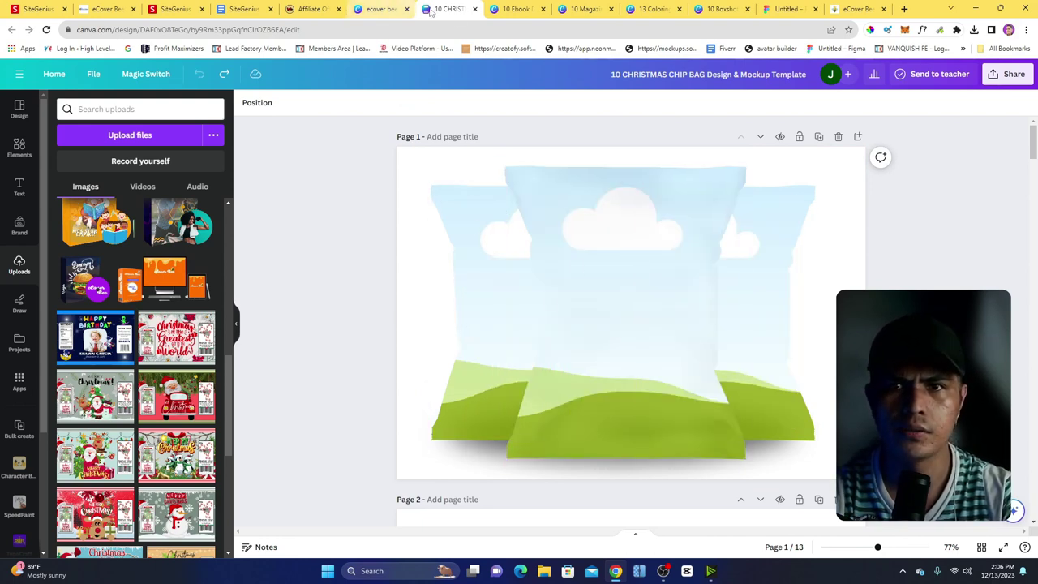
- Close the chip bag design and cycle through the open designs to the eCover Bee page
click(475, 9)
click(511, 8)
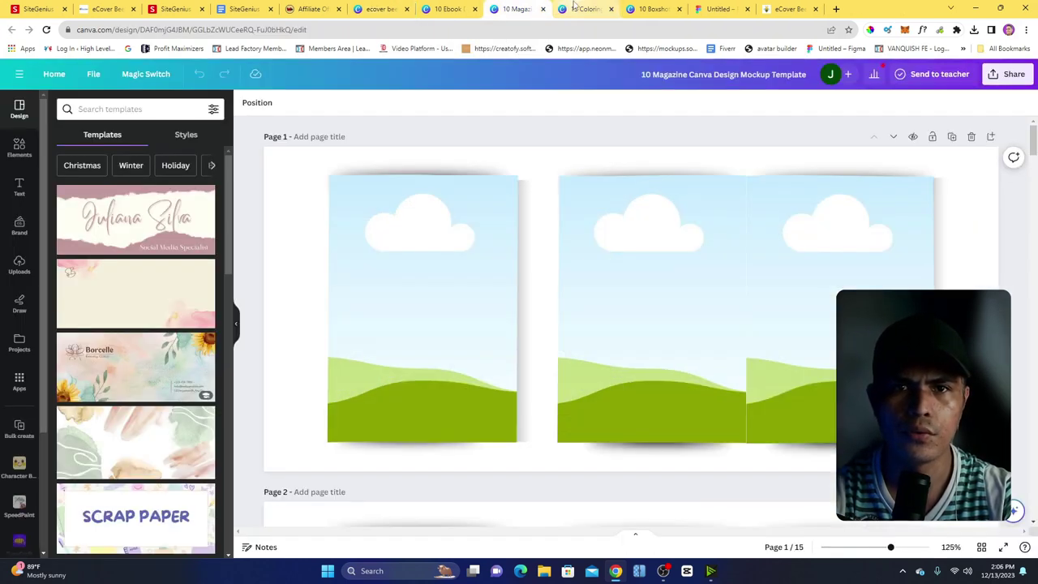
click(582, 9)
click(651, 9)
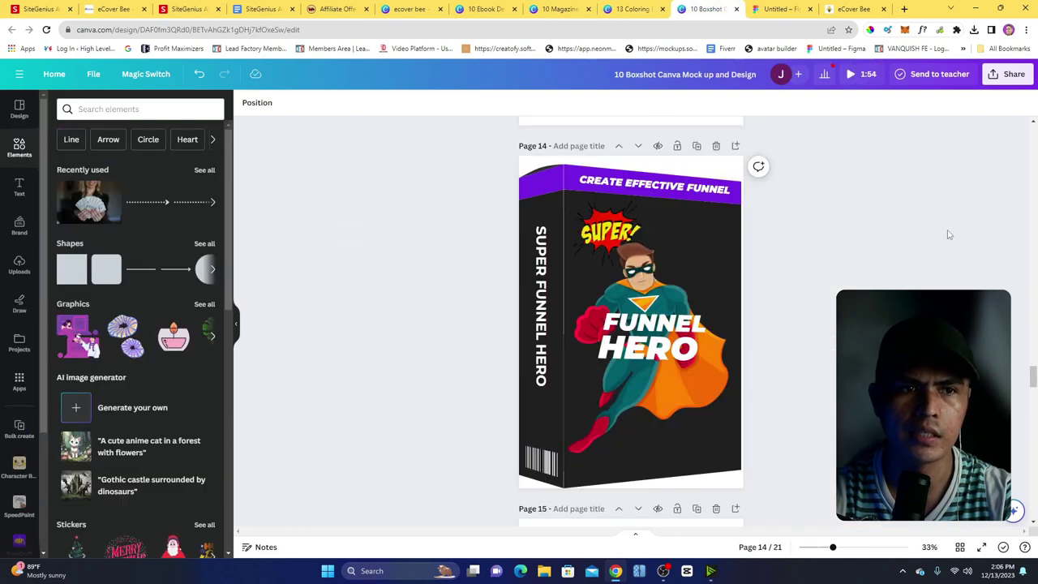
drag(1032, 375, 973, 73)
click(851, 9)
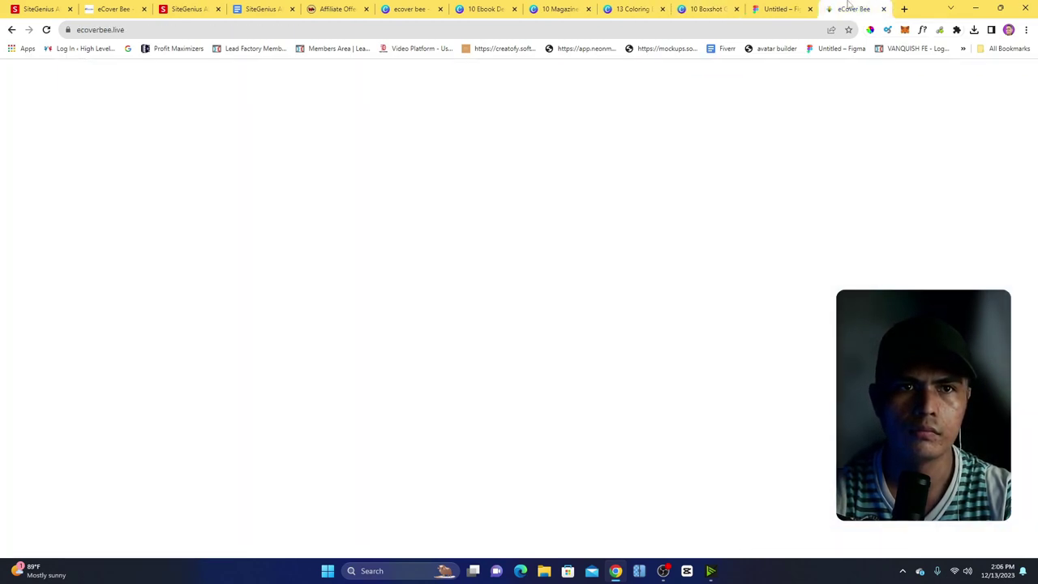
- Bring up the untitled Figma file with the warped checkerboard mockup groups
click(778, 9)
click(851, 9)
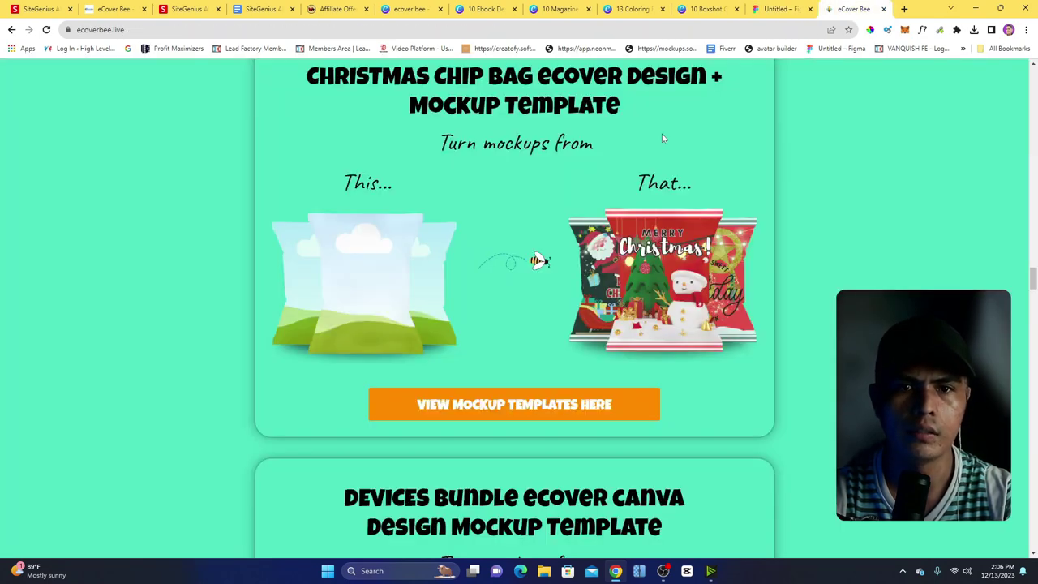
click(778, 9)
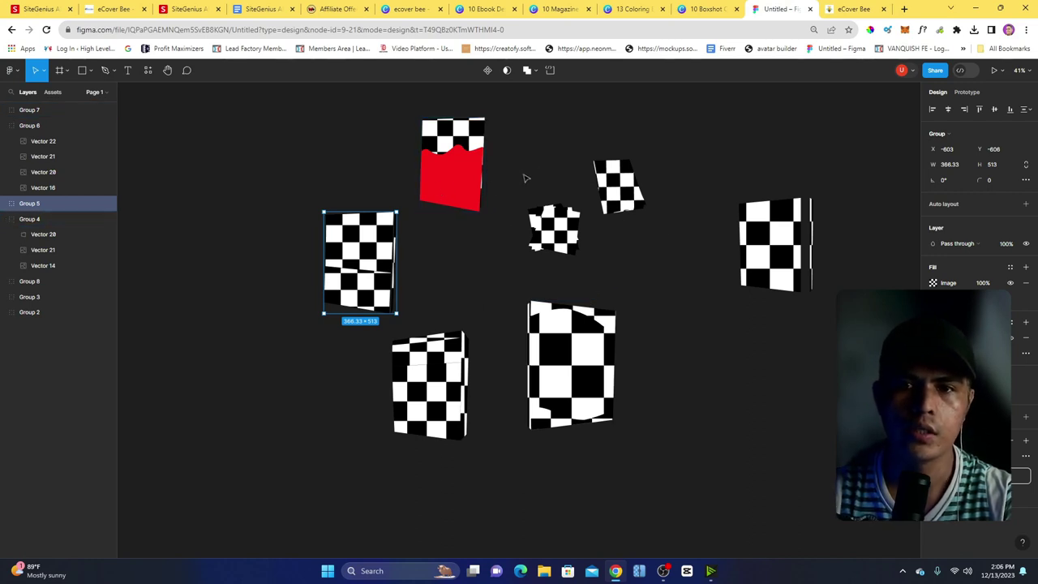
- Zoom in and drag Group 4, the red checkerboard, up and left, then return to the sales page
scroll(490, 138, up, 3)
scroll(491, 138, up, 2)
scroll(482, 241, up, 3)
click(470, 244)
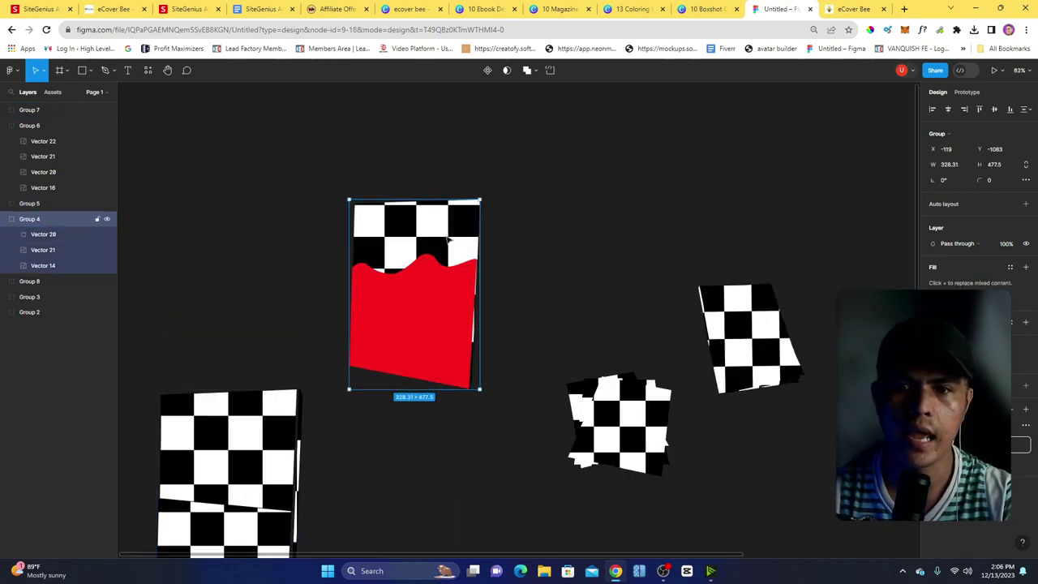
click(584, 227)
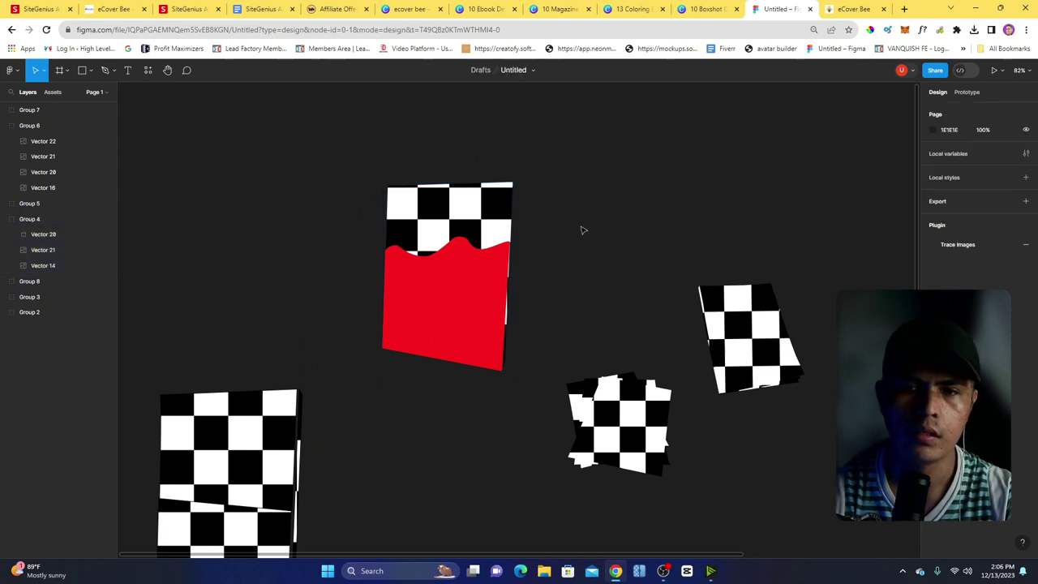
drag(471, 242, 427, 218)
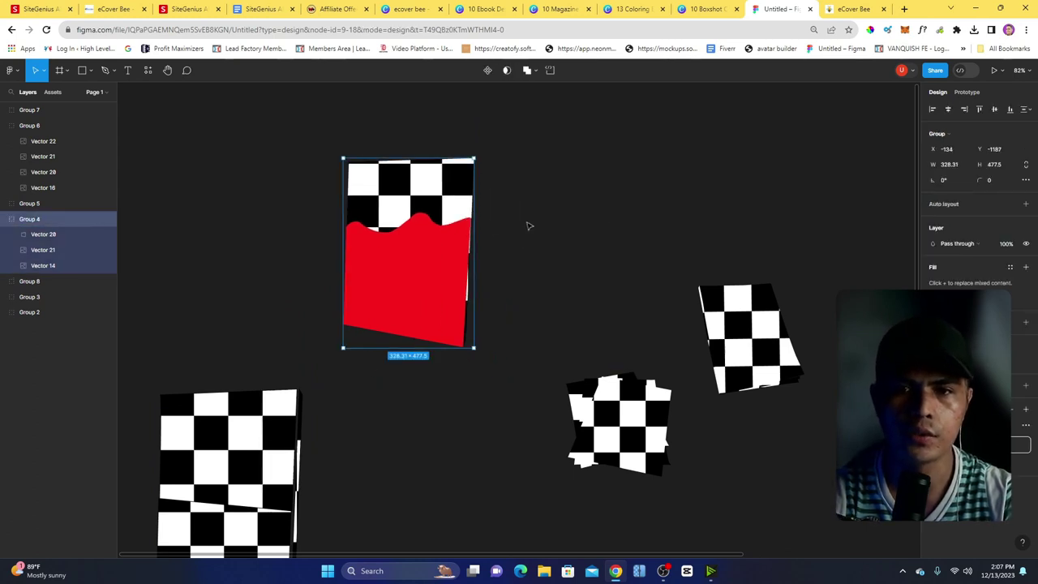
right_click(410, 211)
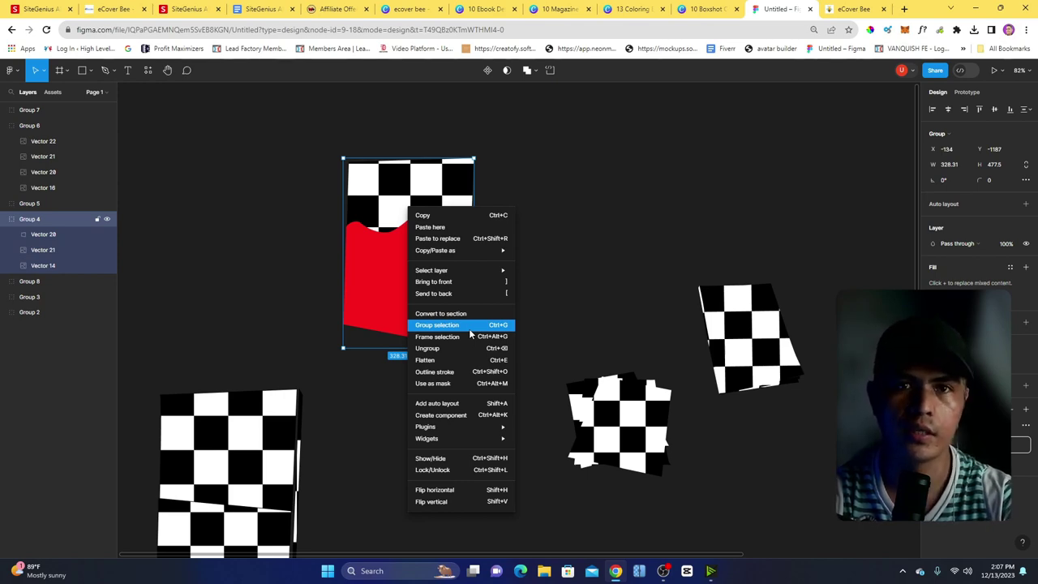
click(854, 9)
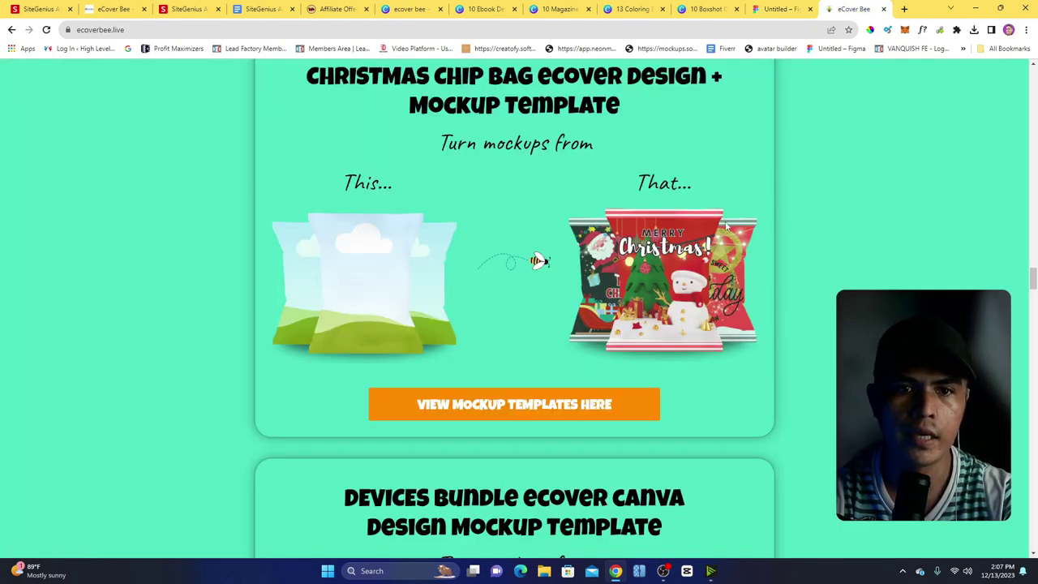
- Scroll the eCover Bee sales page up to the video and its price line below
drag(1034, 280, 1028, 125)
drag(288, 122, 707, 197)
click(740, 217)
drag(1035, 97, 1033, 78)
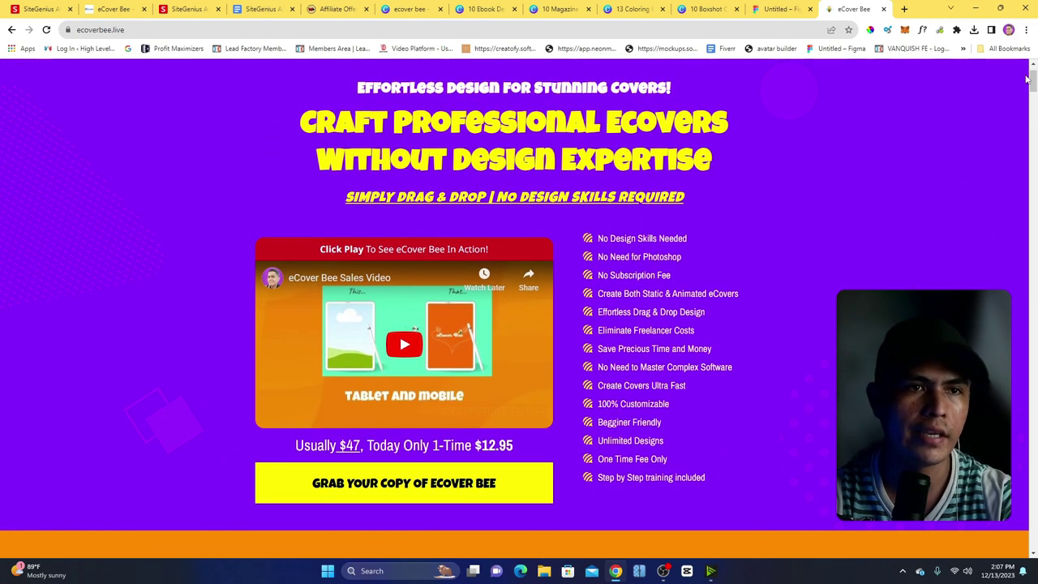
drag(1032, 81, 1033, 86)
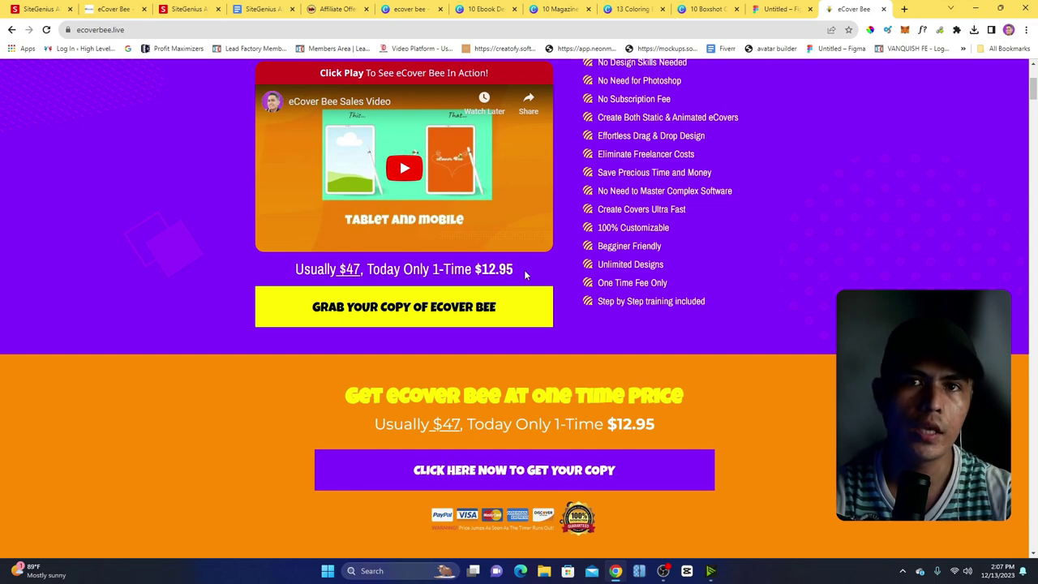
- Highlight the $12.95 one-time price, the offer that replaces $47
drag(475, 272, 546, 272)
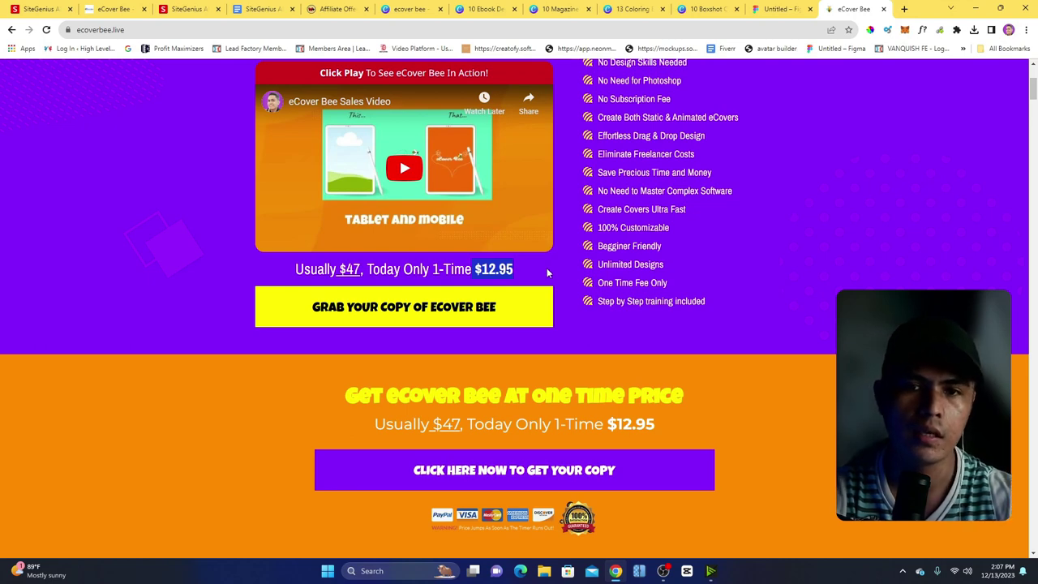
click(581, 267)
drag(477, 274, 514, 277)
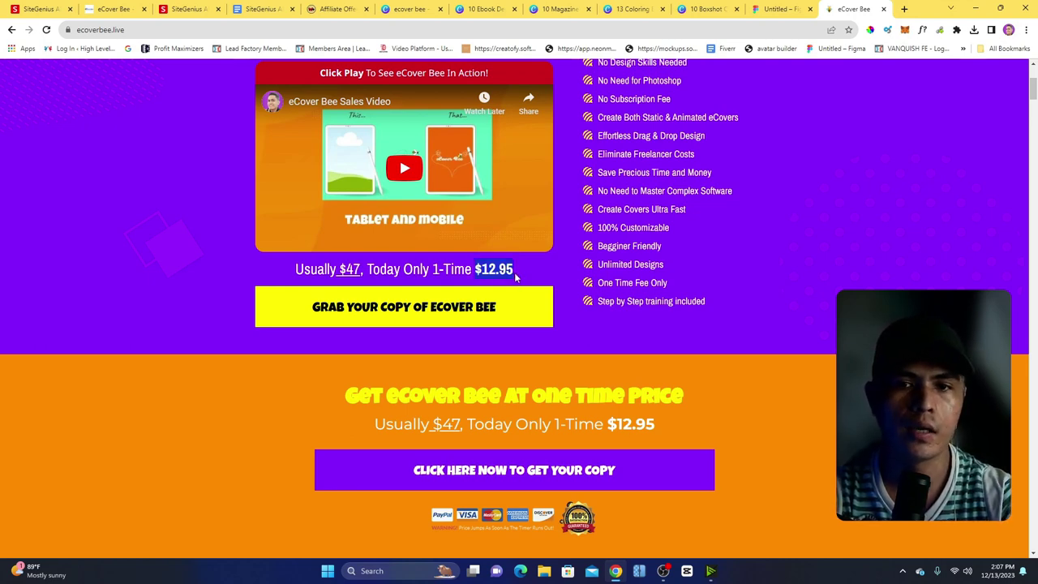
click(477, 276)
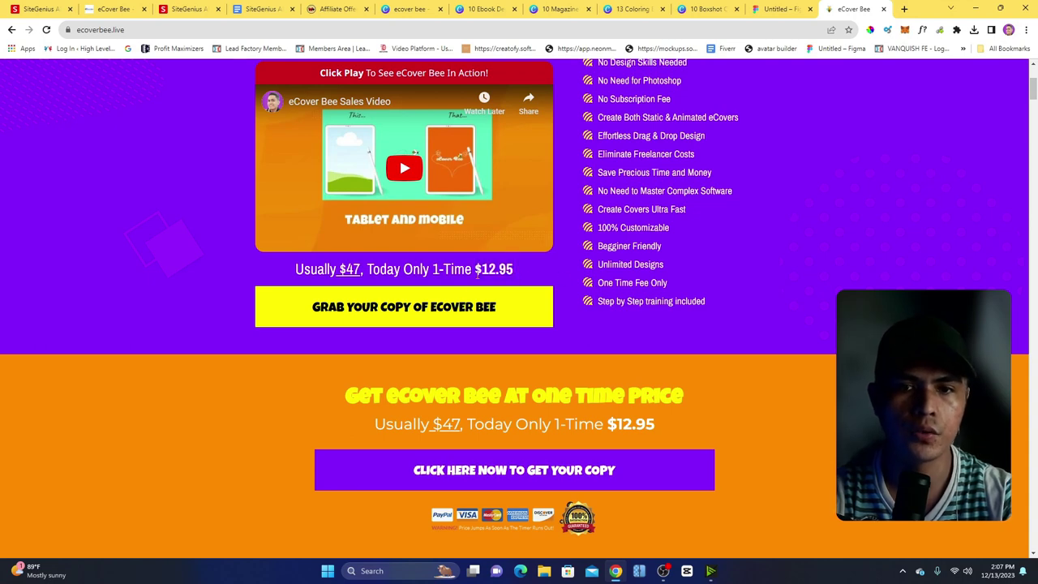
drag(513, 272, 438, 270)
click(522, 277)
double_click(513, 272)
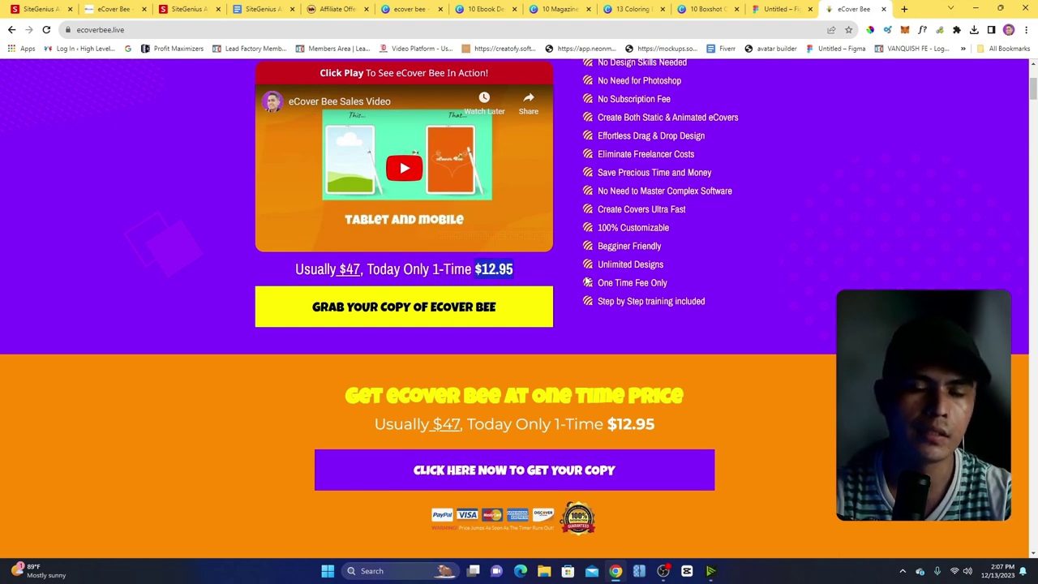